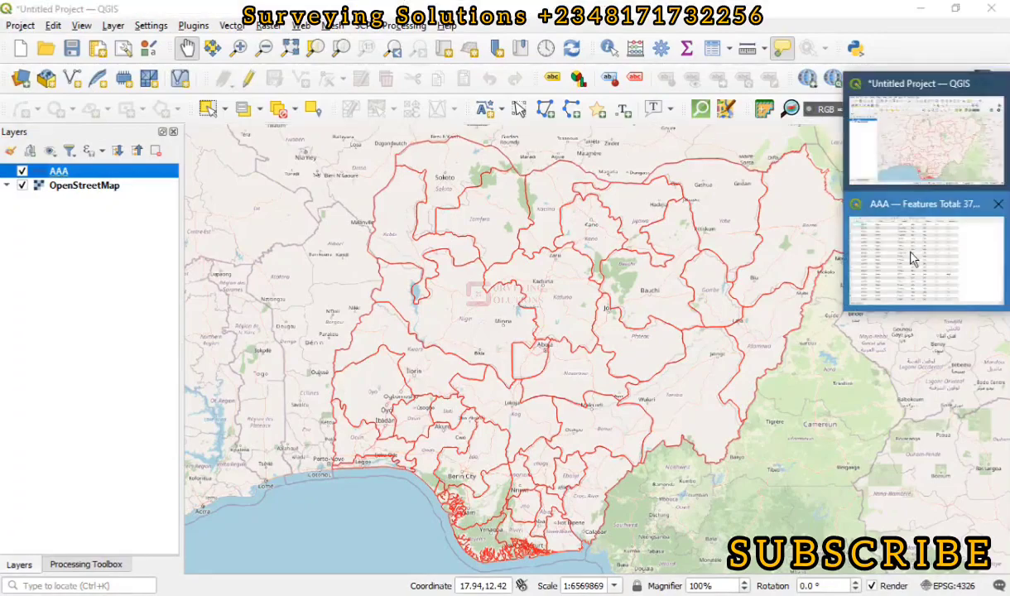
pyautogui.click(868, 239)
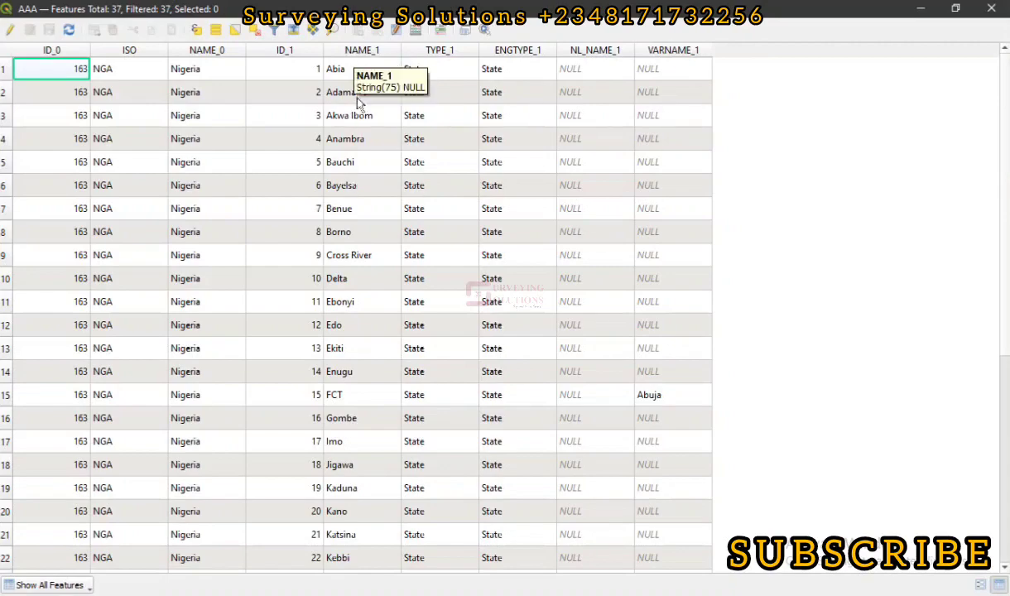
pyautogui.scroll(-5, 370, 455)
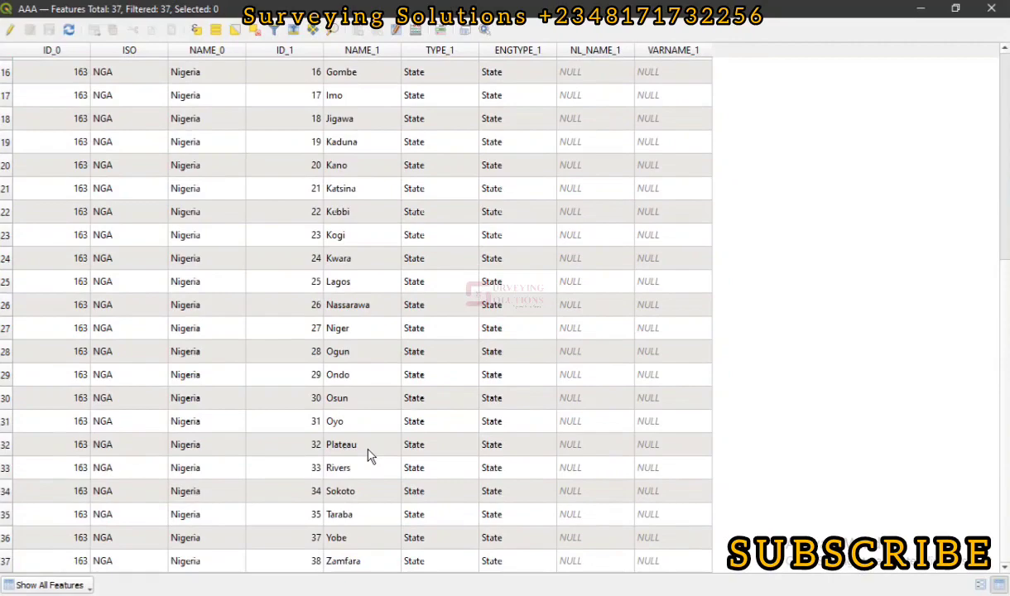
pyautogui.scroll(5, 369, 456)
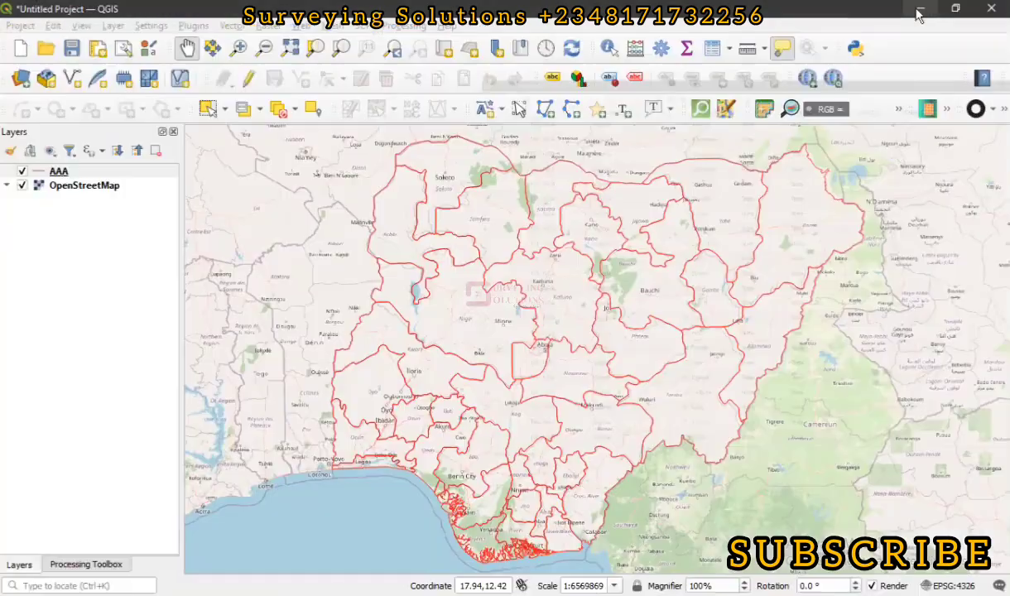
pyautogui.click(921, 8)
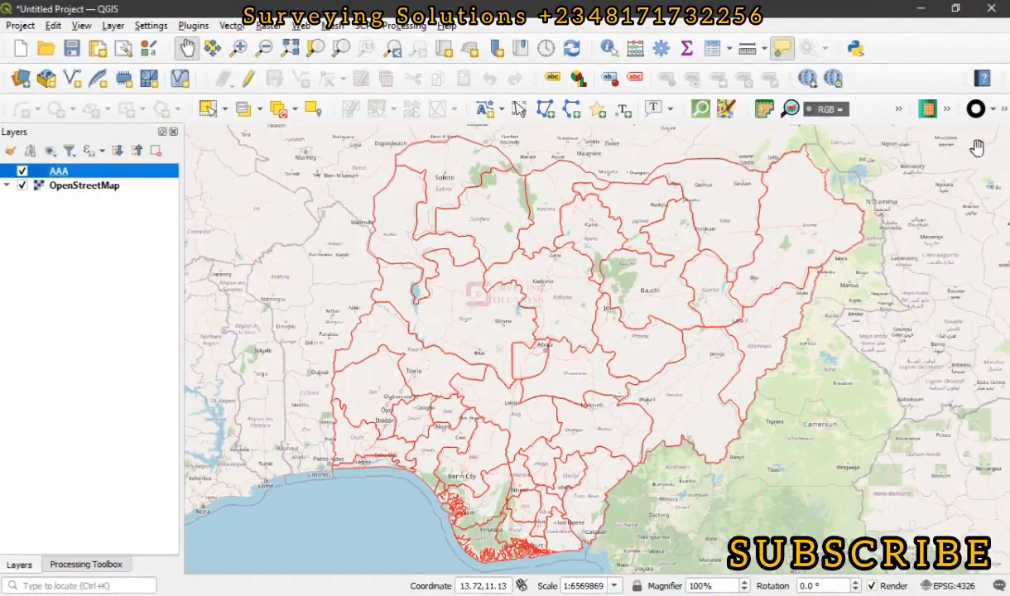
pyautogui.click(1009, 190)
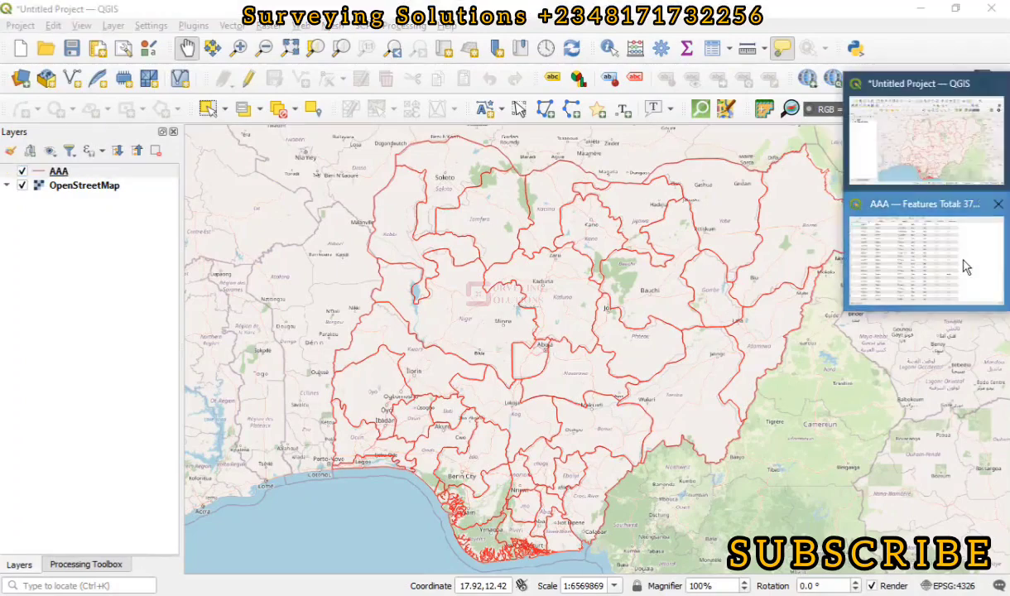
pyautogui.click(965, 267)
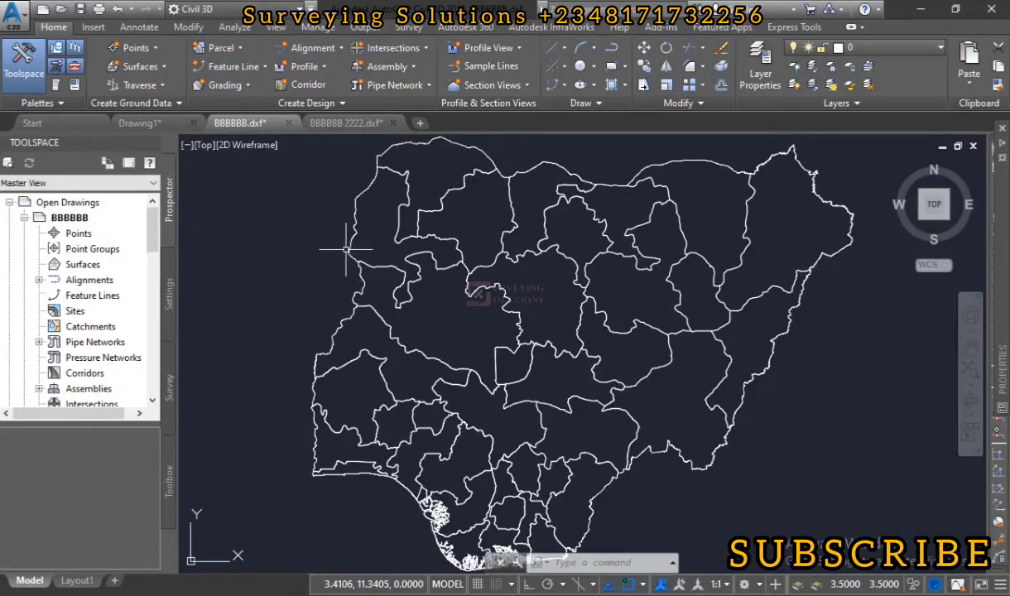
pyautogui.moveTo(996, 192)
pyautogui.click(884, 143)
pyautogui.rightClick(128, 171)
pyautogui.moveTo(267, 492)
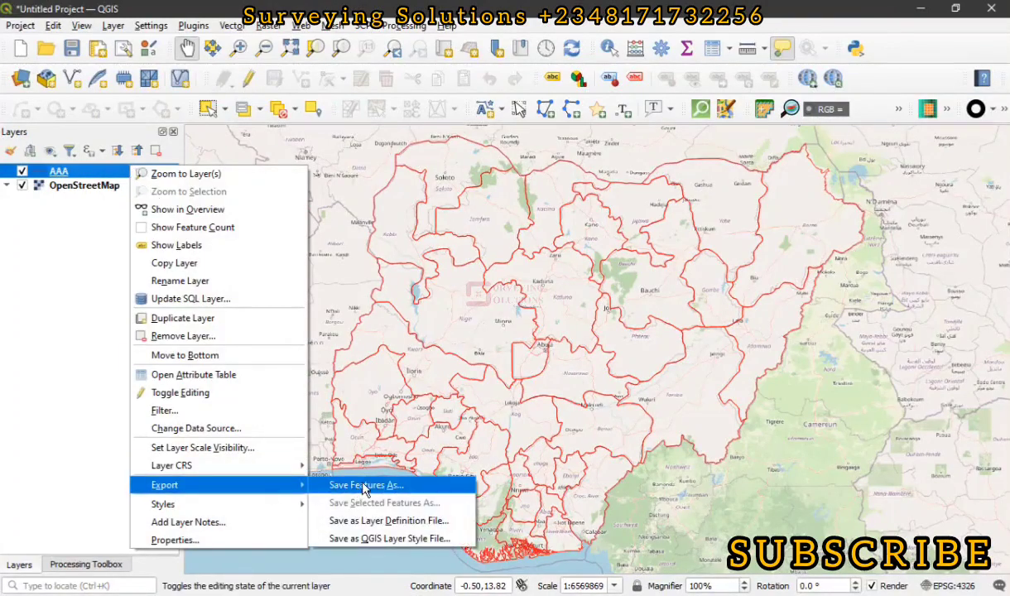
pyautogui.click(361, 485)
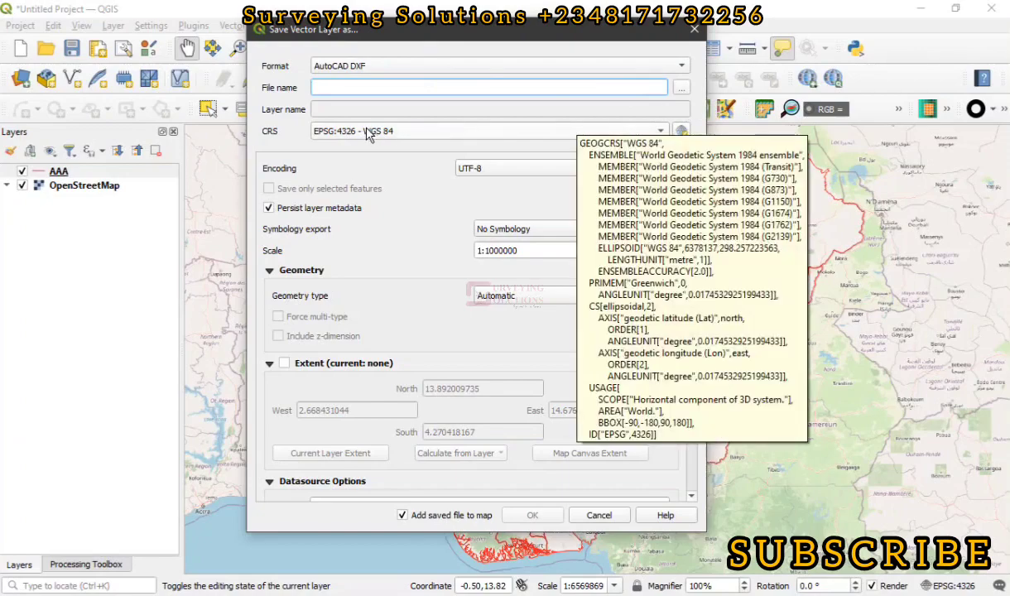
pyautogui.click(566, 296)
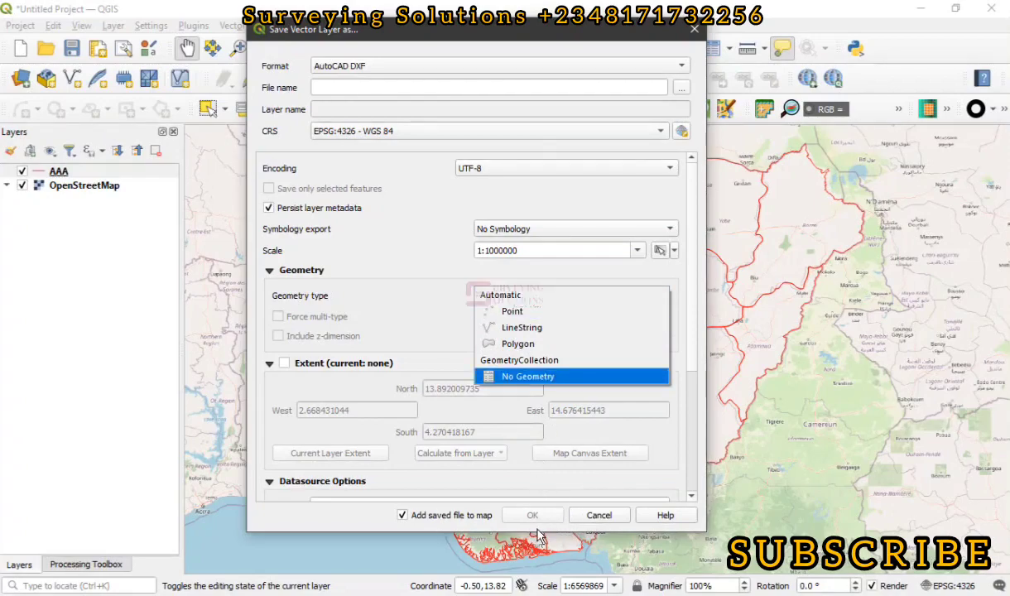
pyautogui.click(694, 33)
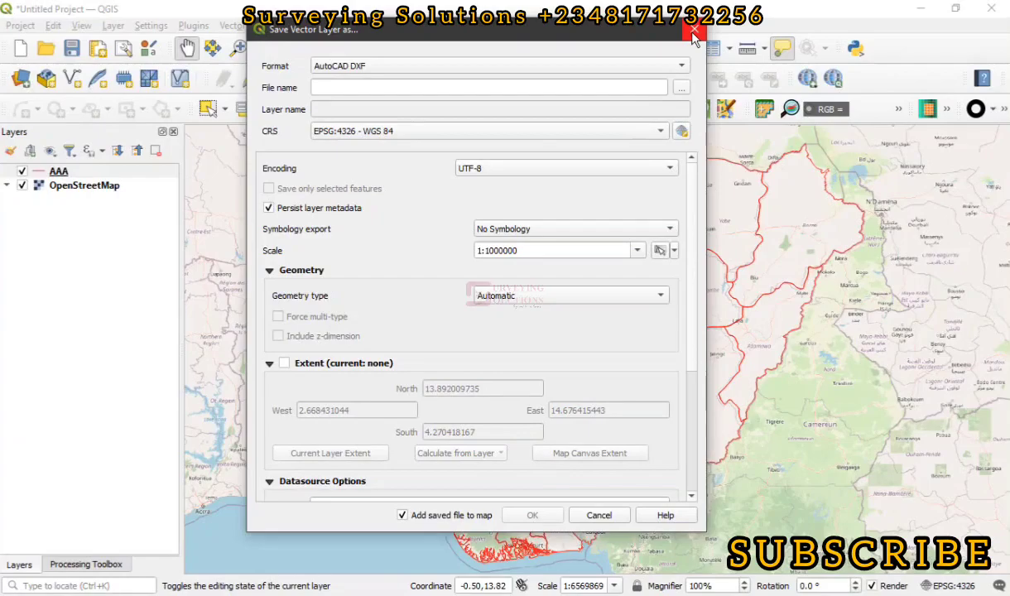
pyautogui.click(693, 33)
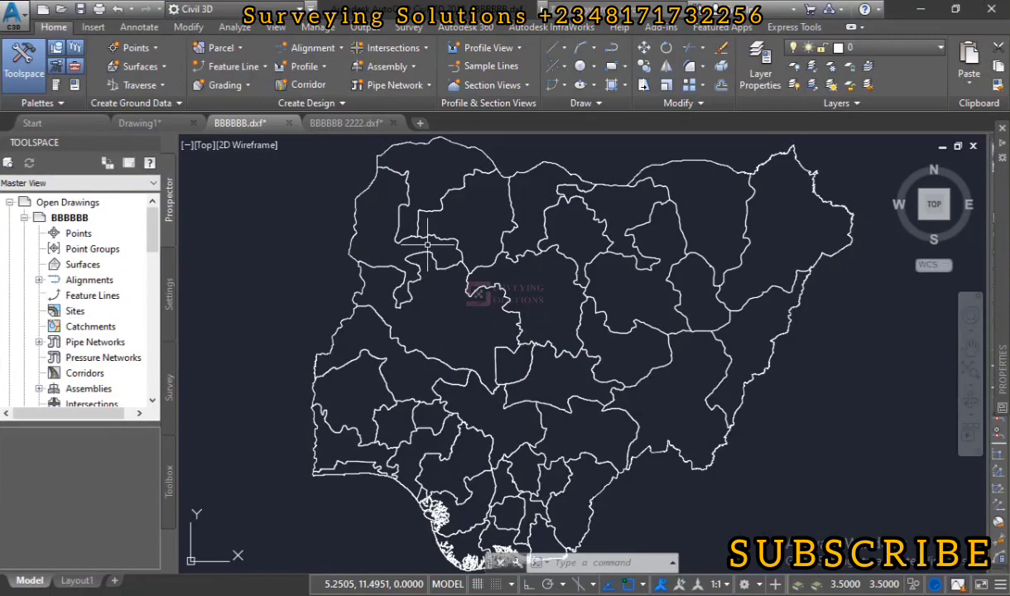
pyautogui.press('Escape')
pyautogui.press('Escape')
pyautogui.press('Escape')
pyautogui.write('z')
pyautogui.press('Return')
pyautogui.click(862, 47)
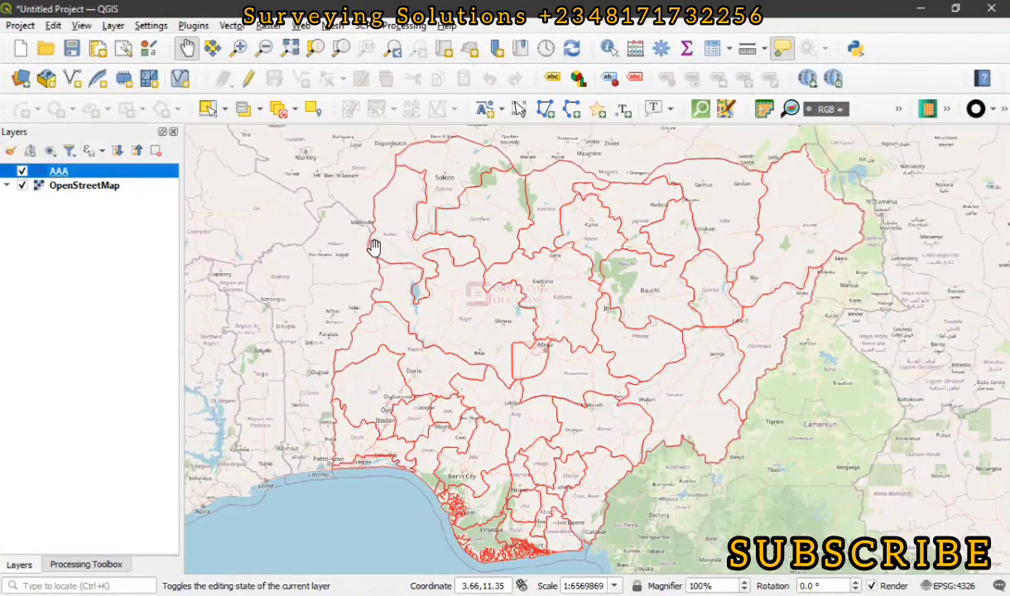
# Step: Switch off the OpenStreetMap basemap and minimise the AAA attribute table, leaving red state outlines
pyautogui.moveTo(375, 247)
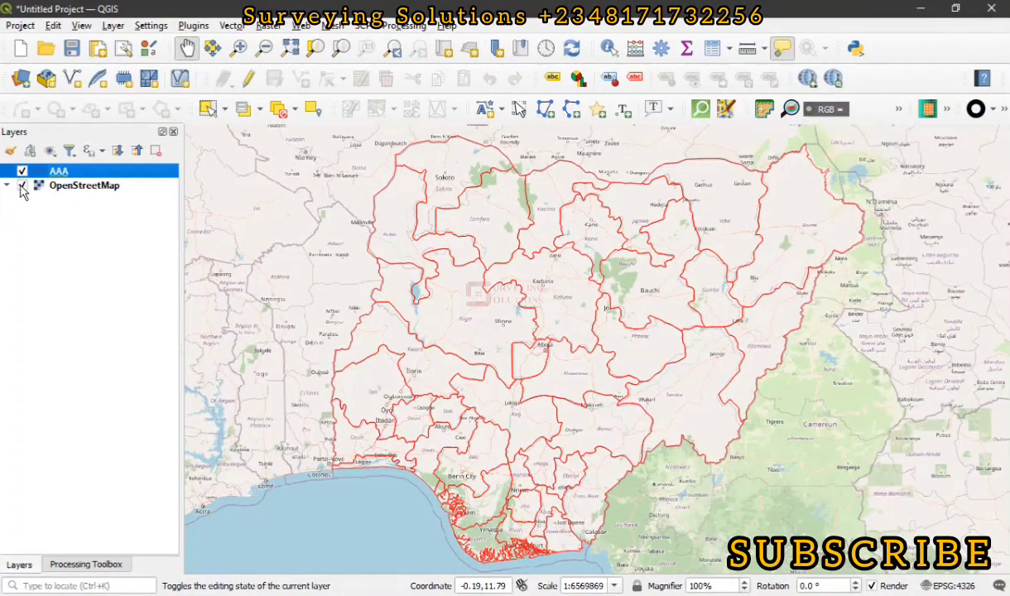
pyautogui.click(22, 186)
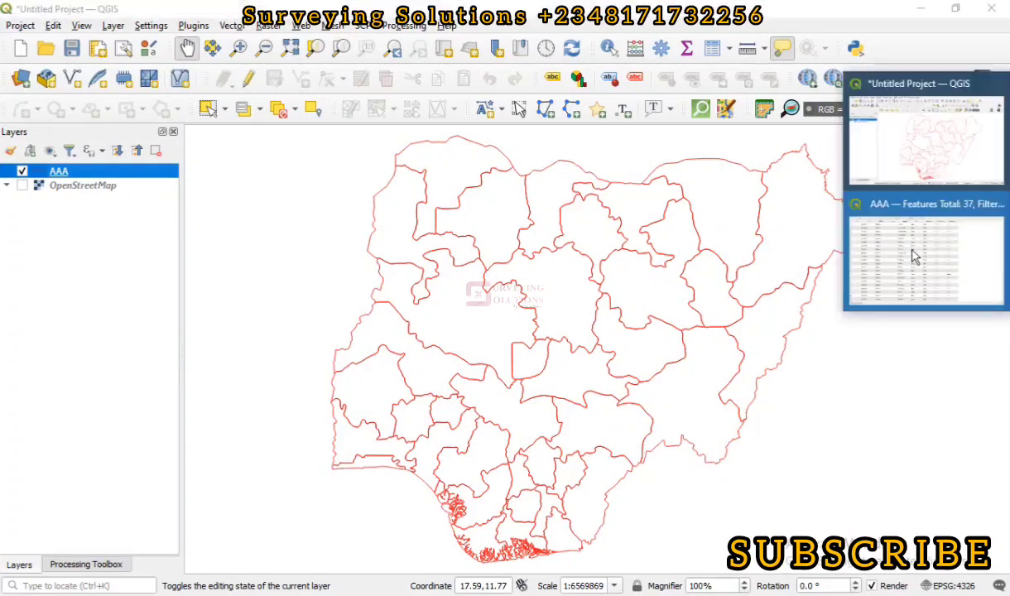
pyautogui.click(884, 262)
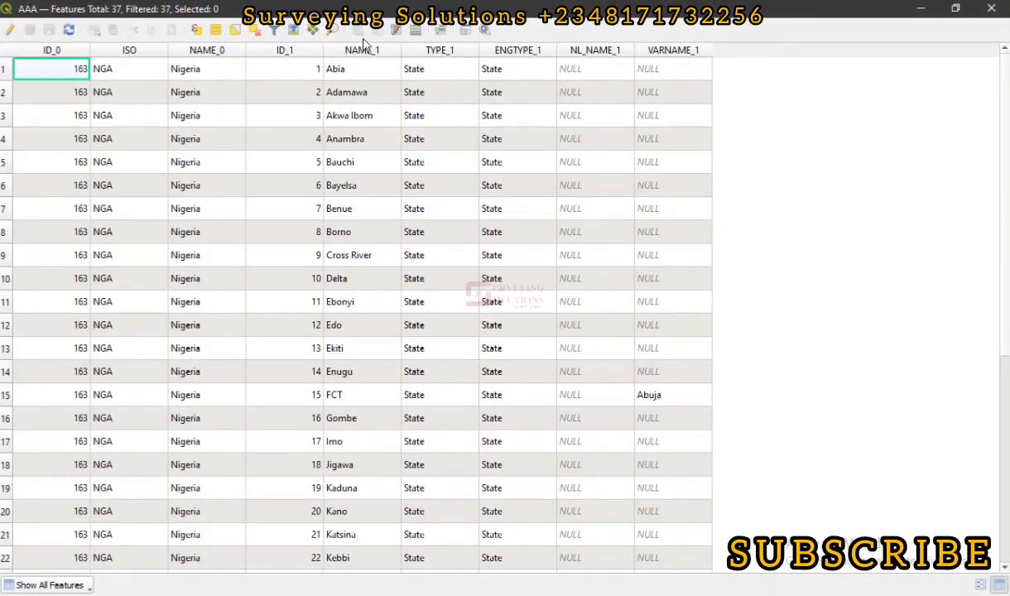
pyautogui.click(923, 9)
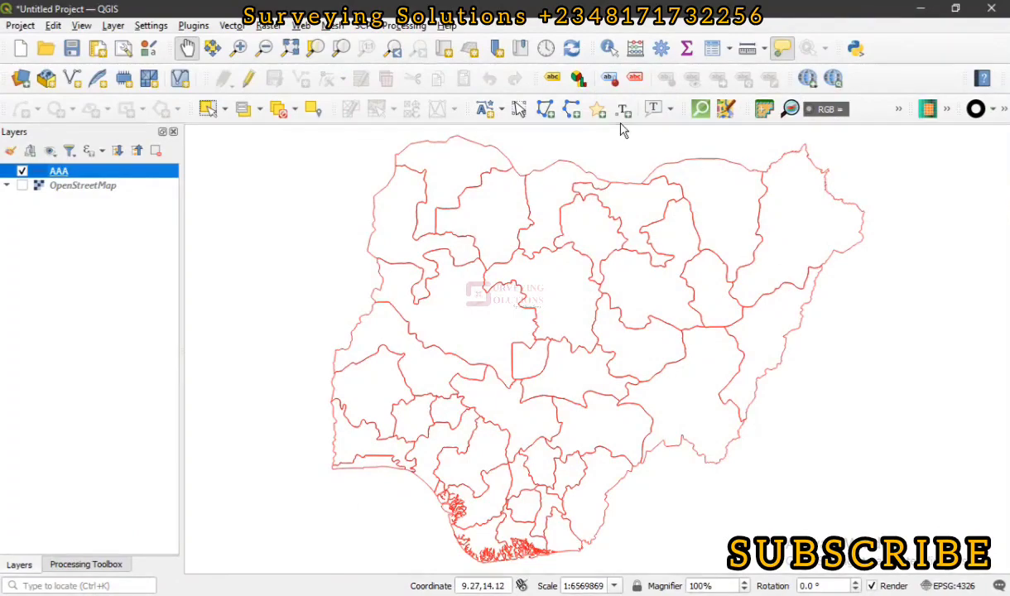
# Step: Open Export Project to DXF from Project > Import/Export, with layer AAA listed, and nudge the dialog left
pyautogui.click(21, 26)
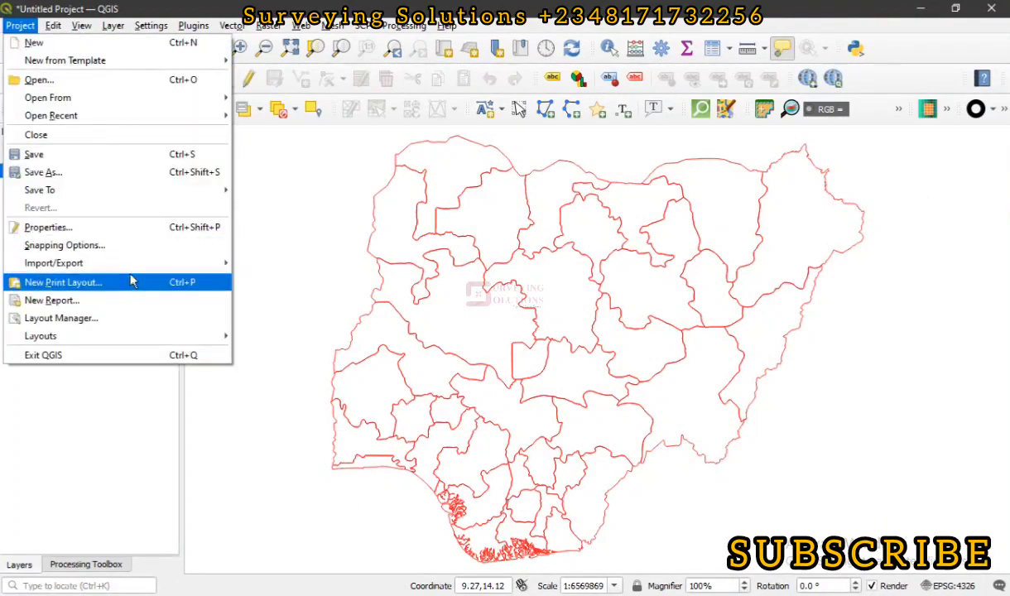
pyautogui.moveTo(135, 274)
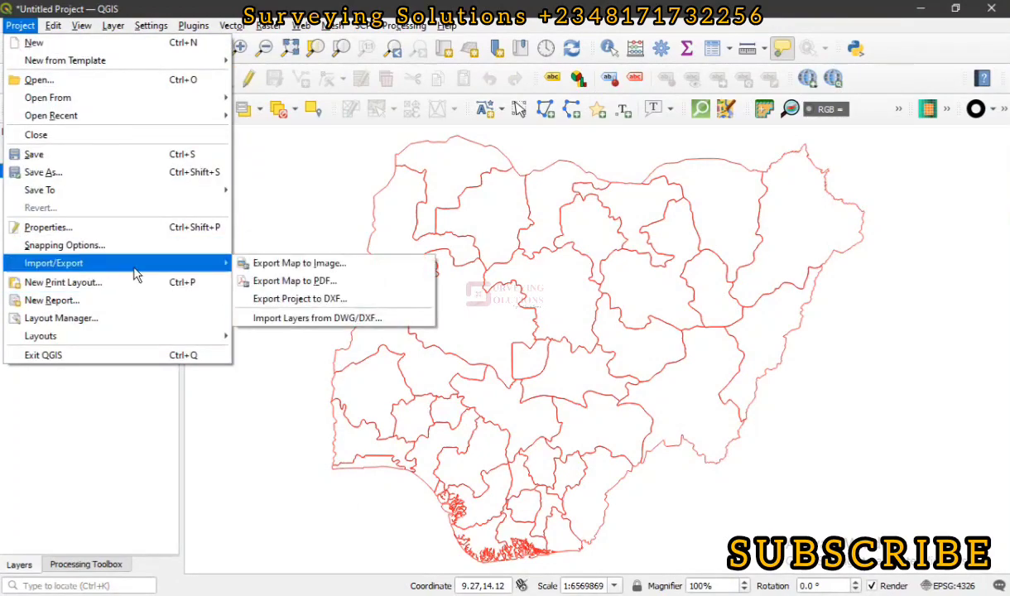
pyautogui.click(323, 301)
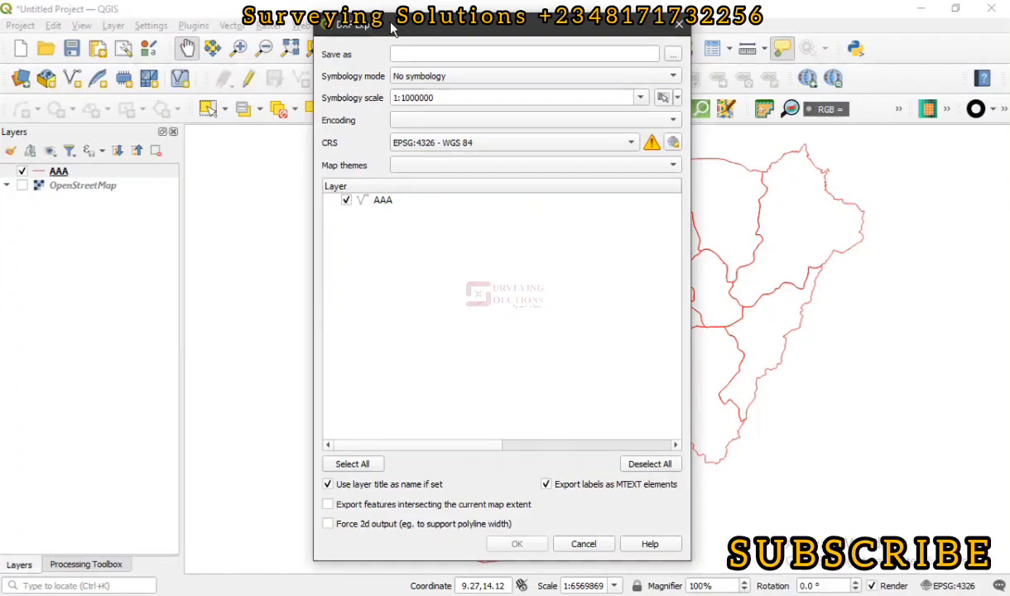
pyautogui.moveTo(402, 32)
pyautogui.mouseDown()
pyautogui.moveTo(371, 31)
pyautogui.moveTo(397, 30)
pyautogui.mouseUp()
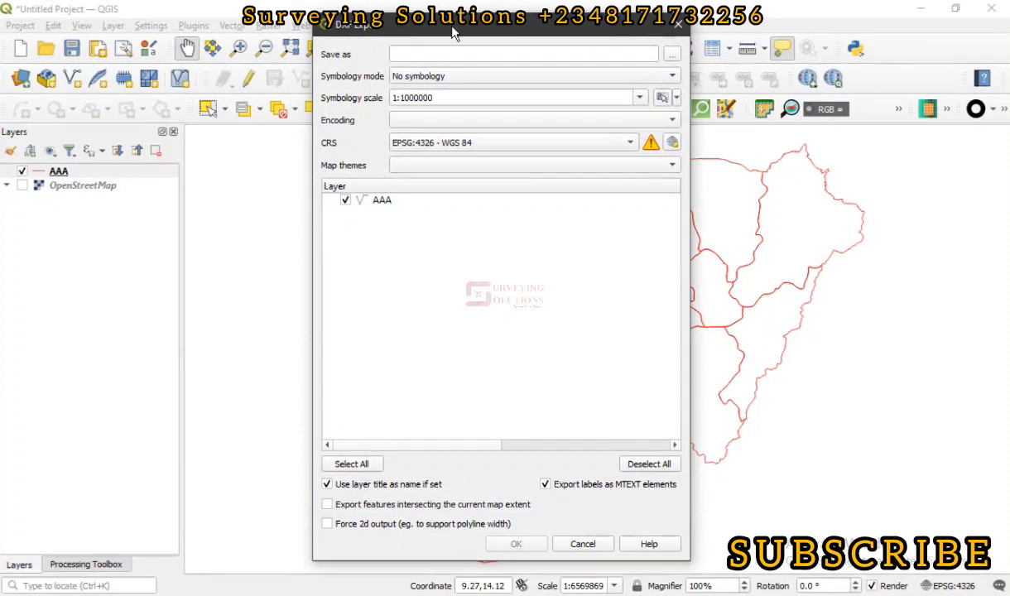
# Step: Set the DXF output file to SS 2.dxf in the SS folder, keeping the DXF file type
pyautogui.click(670, 57)
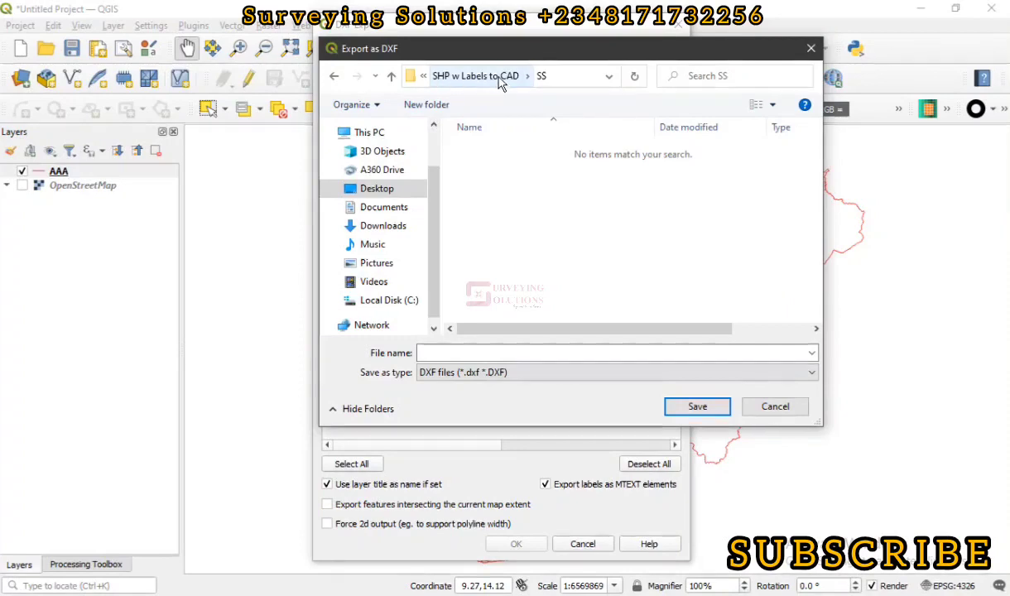
pyautogui.click(434, 353)
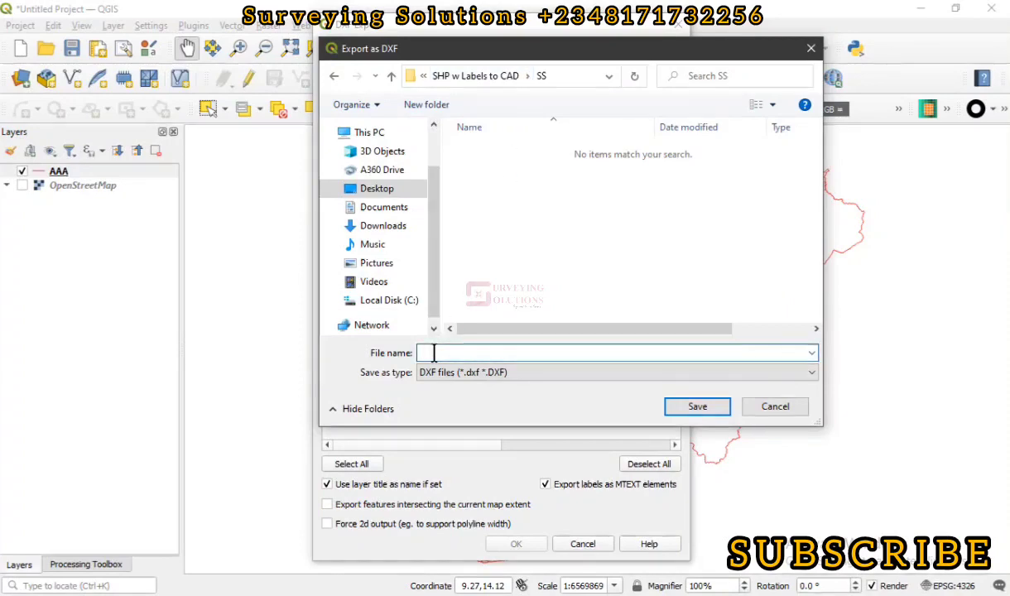
pyautogui.write('SSSSS')
pyautogui.press('BackSpace')
pyautogui.press('BackSpace')
pyautogui.press('BackSpace')
pyautogui.write('2')
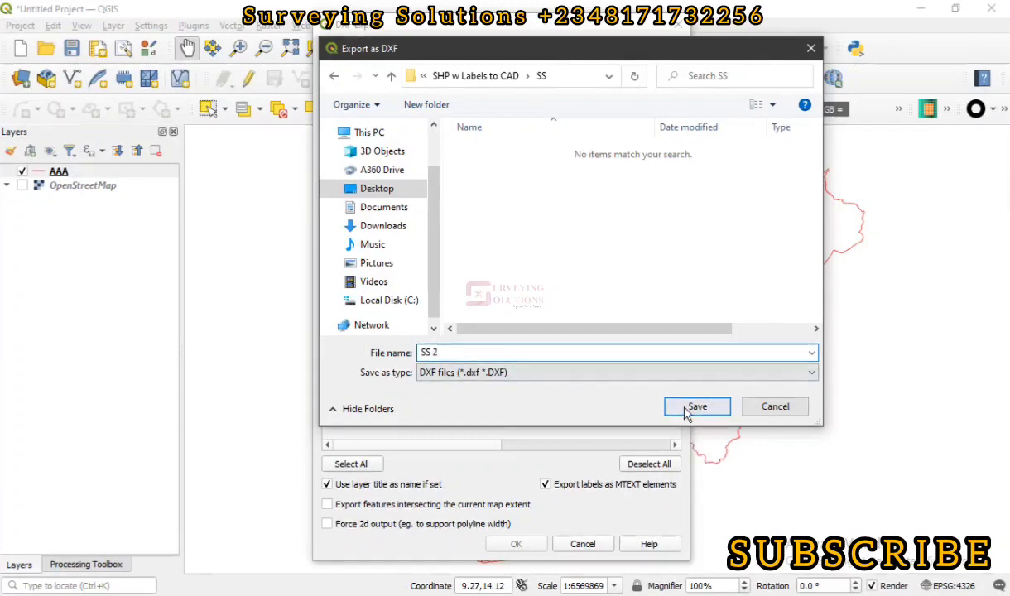
pyautogui.click(482, 372)
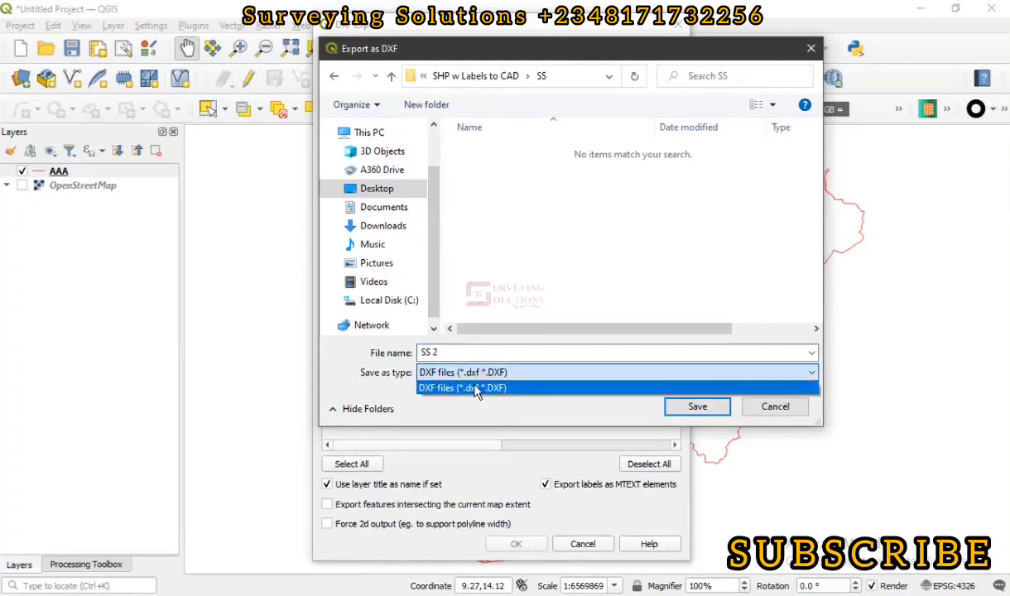
pyautogui.click(696, 409)
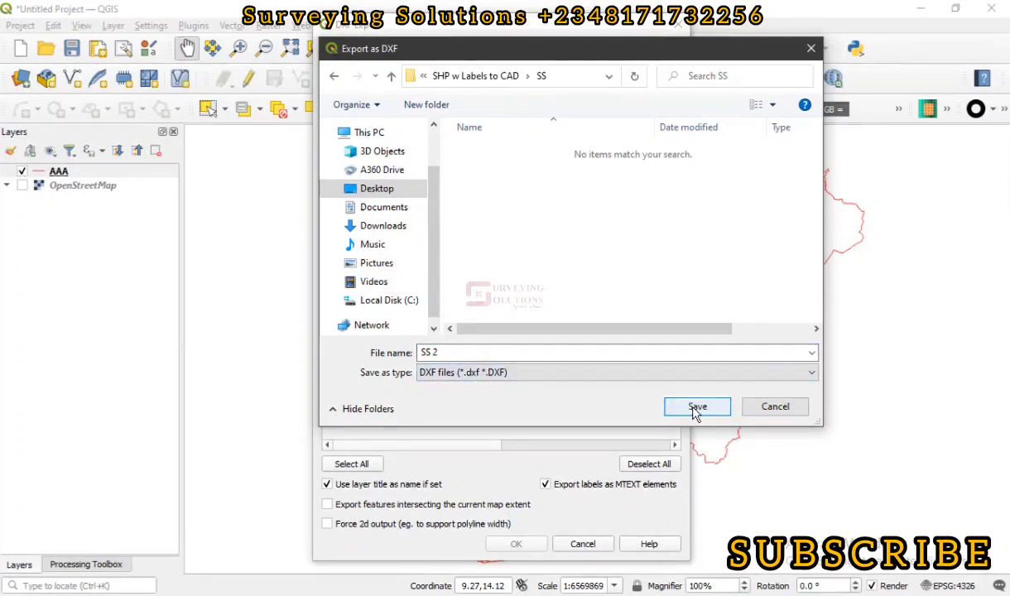
pyautogui.click(696, 409)
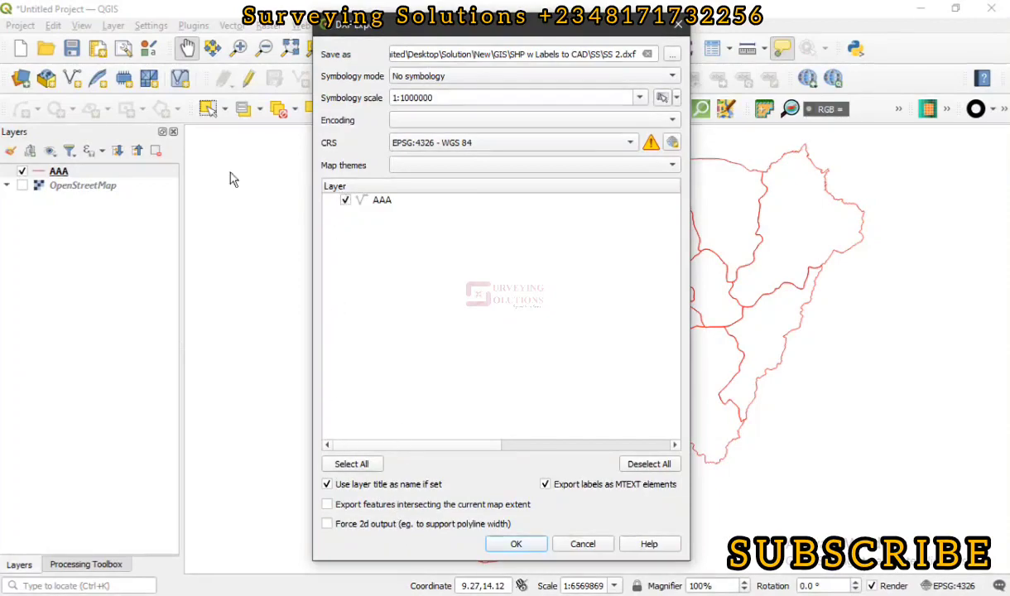
pyautogui.click(75, 176)
pyautogui.click(346, 202)
pyautogui.click(346, 201)
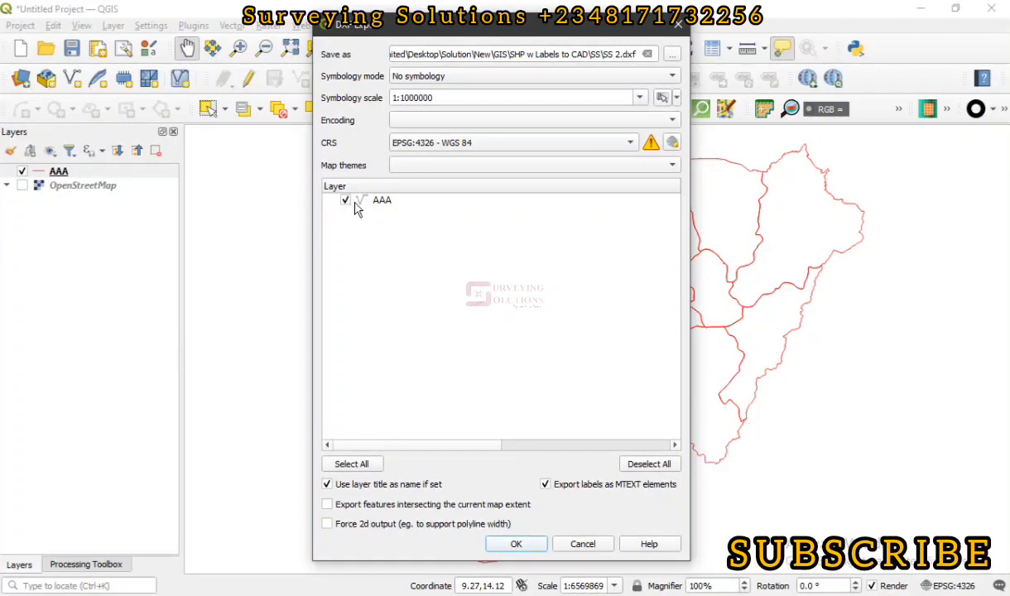
pyautogui.click(350, 466)
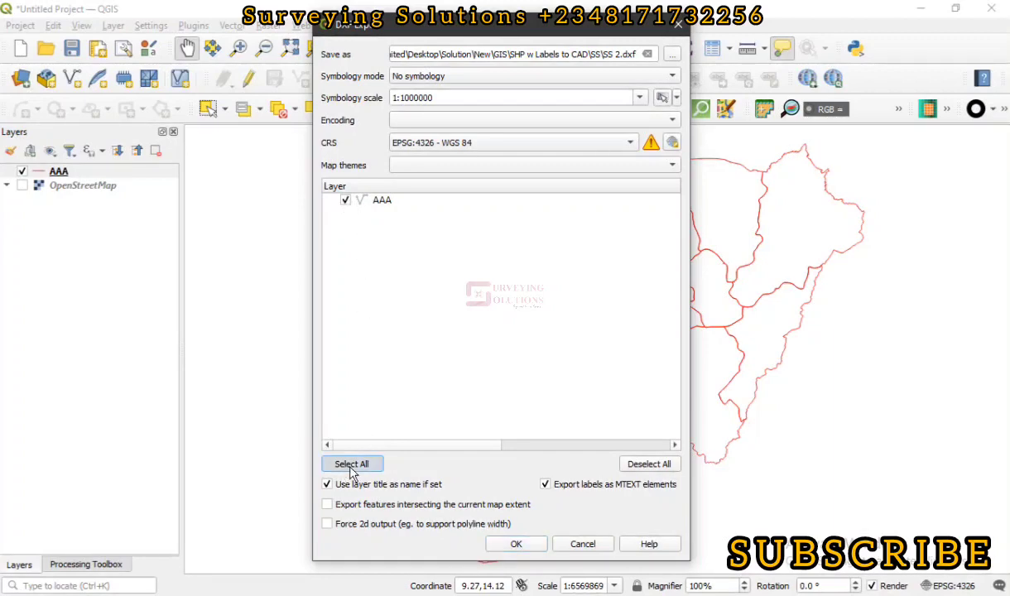
pyautogui.click(655, 465)
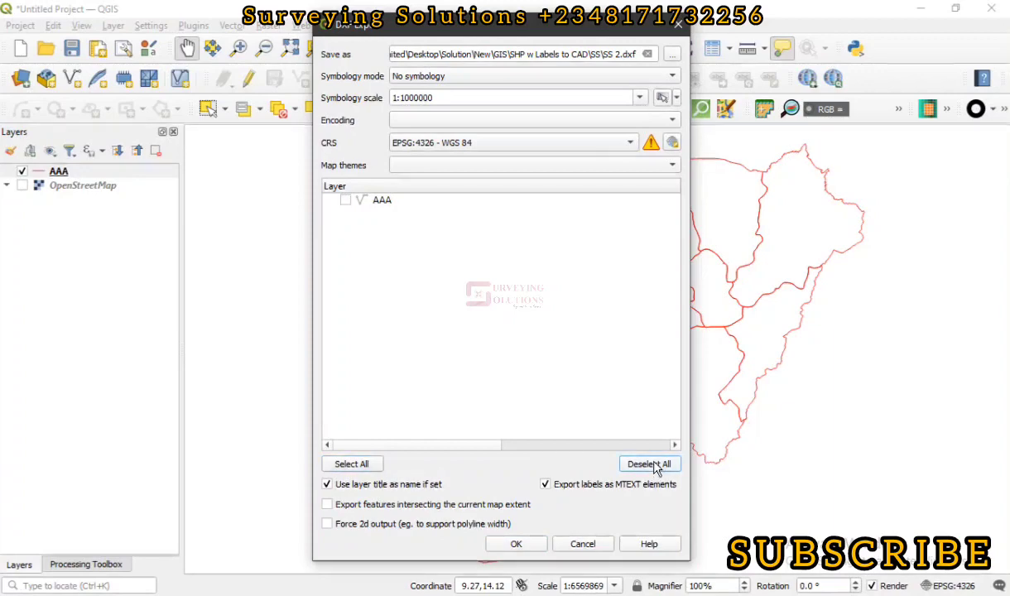
pyautogui.click(346, 201)
# Step: Scroll to layer AAA's Output Layer Attribute cell and open its field list, currently ID_0
pyautogui.moveTo(434, 446); pyautogui.dragTo(475, 454)
pyautogui.hscroll(-5, 493, 445)
pyautogui.hscroll(-3, 537, 449)
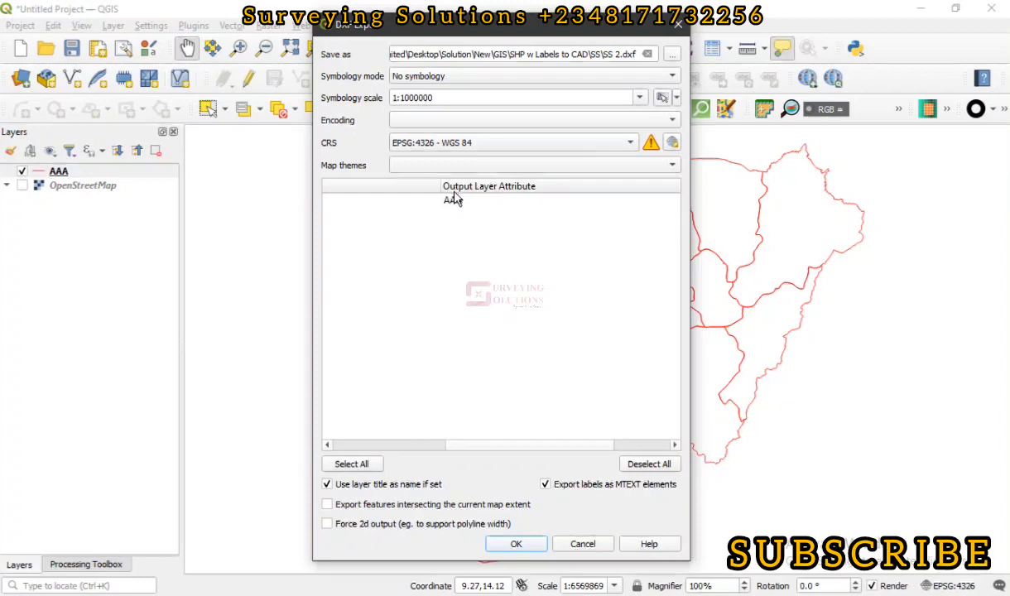
pyautogui.moveTo(509, 446); pyautogui.dragTo(350, 443)
pyautogui.click(437, 205)
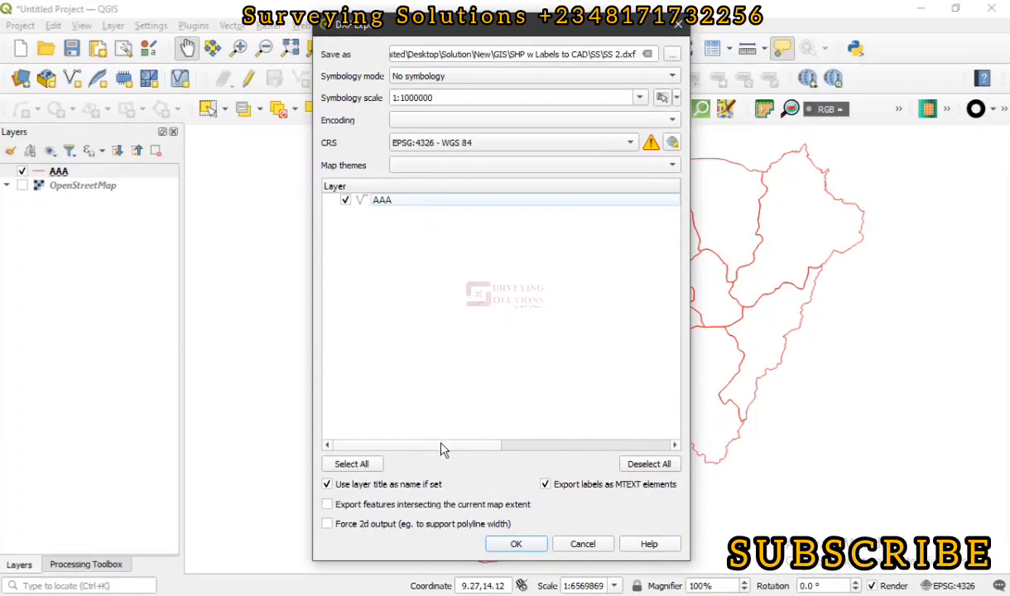
pyautogui.moveTo(442, 445); pyautogui.dragTo(519, 446)
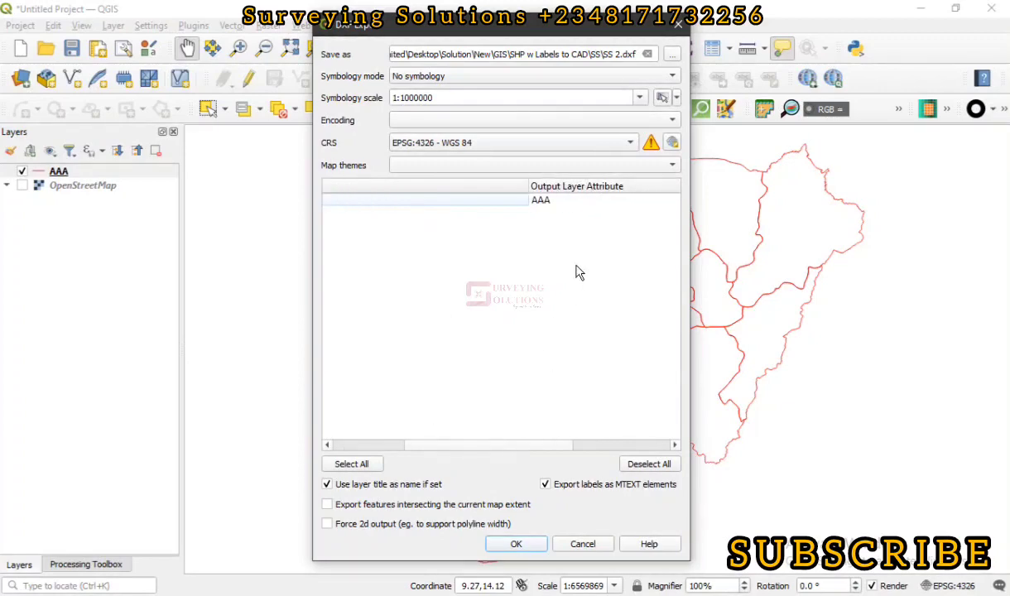
pyautogui.doubleClick(596, 206)
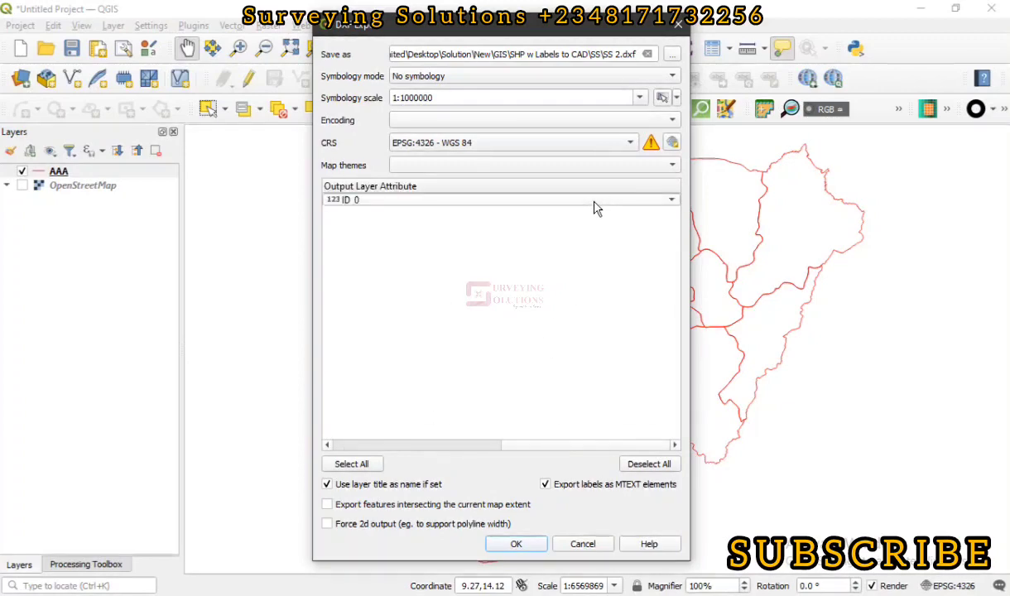
pyautogui.click(671, 205)
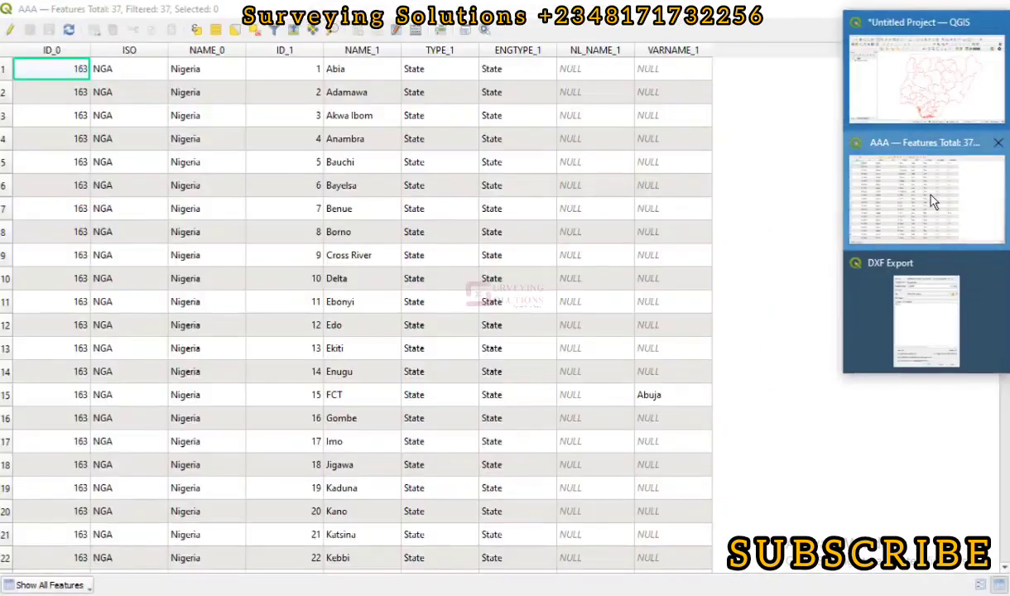
# Step: Change AAA's output layer attribute from ID_0 to NAME_1 so exported layers take state names
pyautogui.click(916, 202)
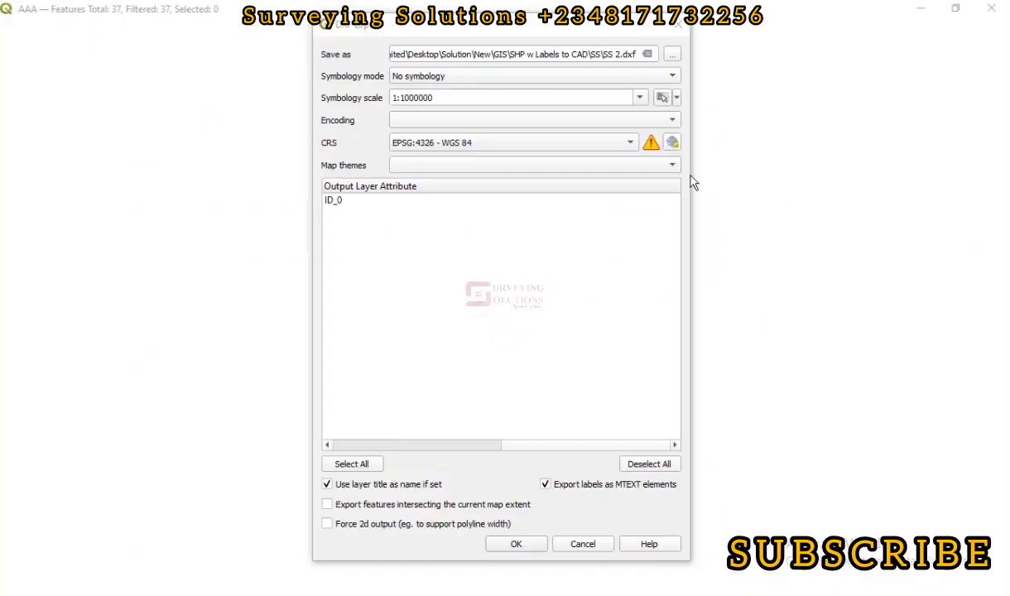
pyautogui.moveTo(504, 25); pyautogui.dragTo(530, 12)
pyautogui.click(468, 185)
pyautogui.click(468, 186)
pyautogui.click(566, 48)
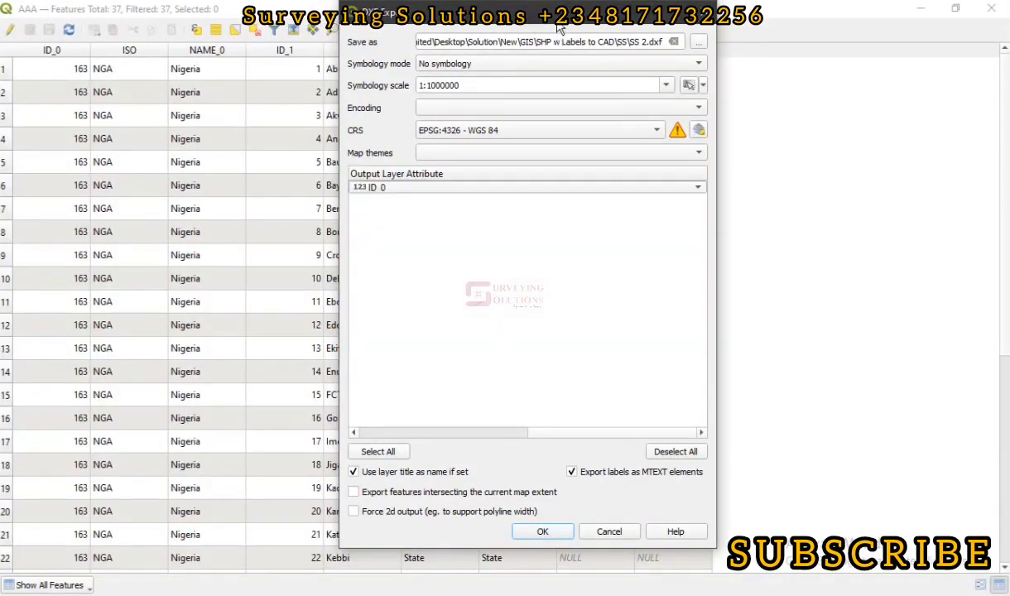
pyautogui.moveTo(561, 29); pyautogui.dragTo(779, 86)
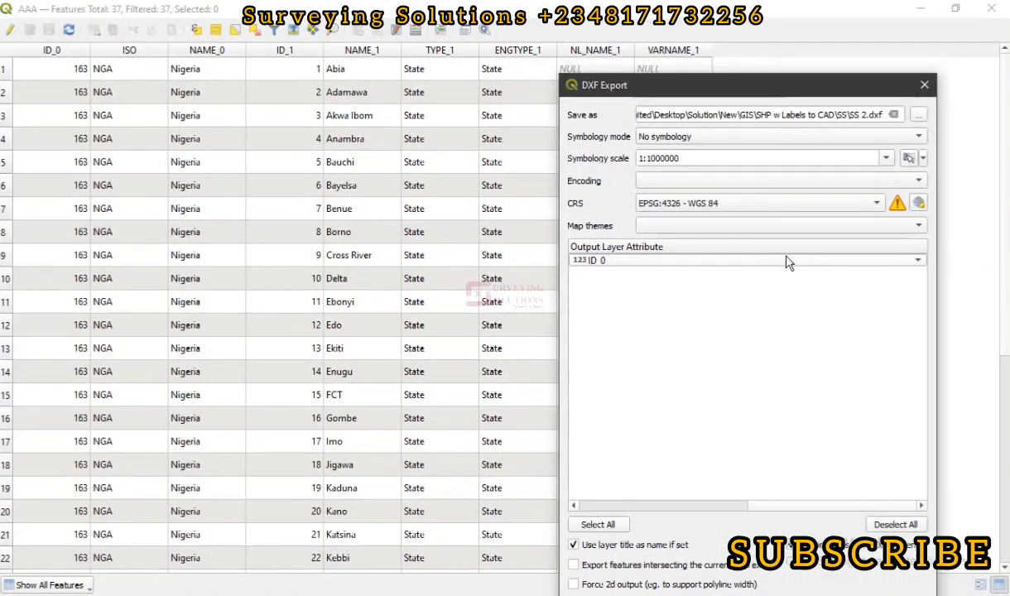
pyautogui.click(790, 263)
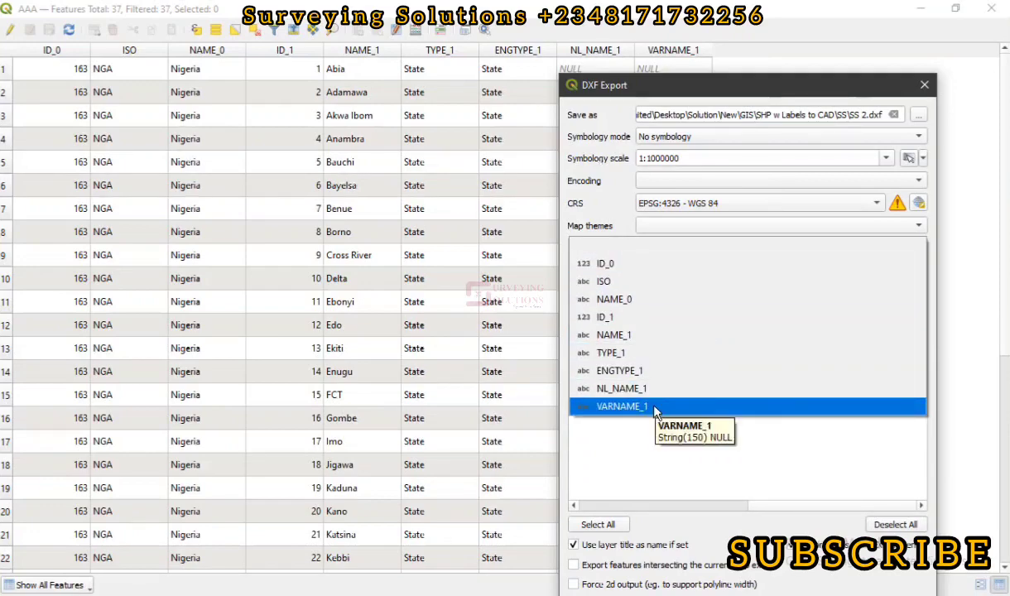
pyautogui.click(640, 335)
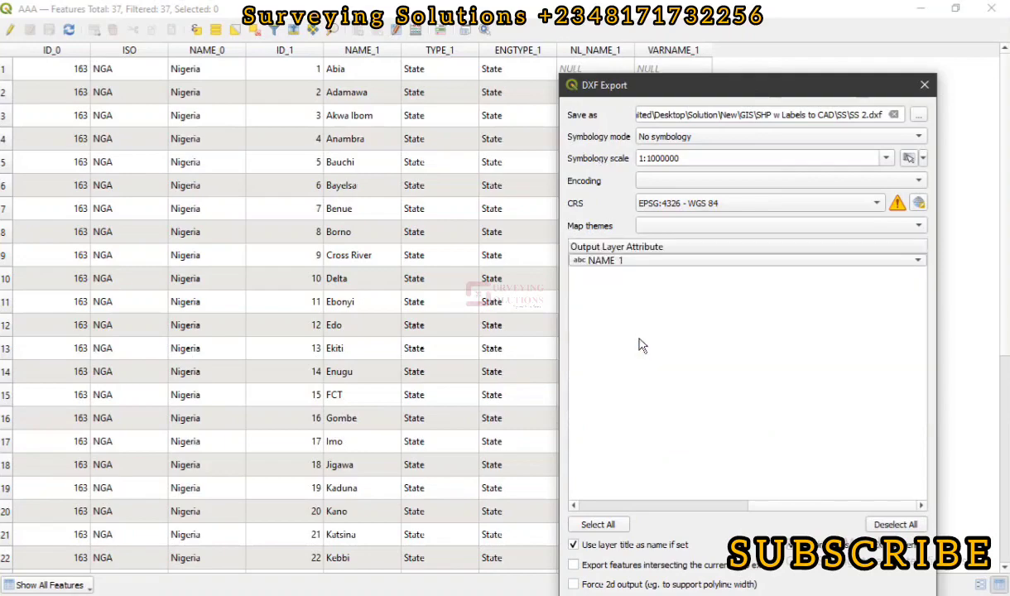
# Step: Minimise the attribute table and scroll the DXF layer list to confirm AAA uses NAME_1
pyautogui.click(921, 12)
pyautogui.moveTo(546, 444); pyautogui.dragTo(383, 429)
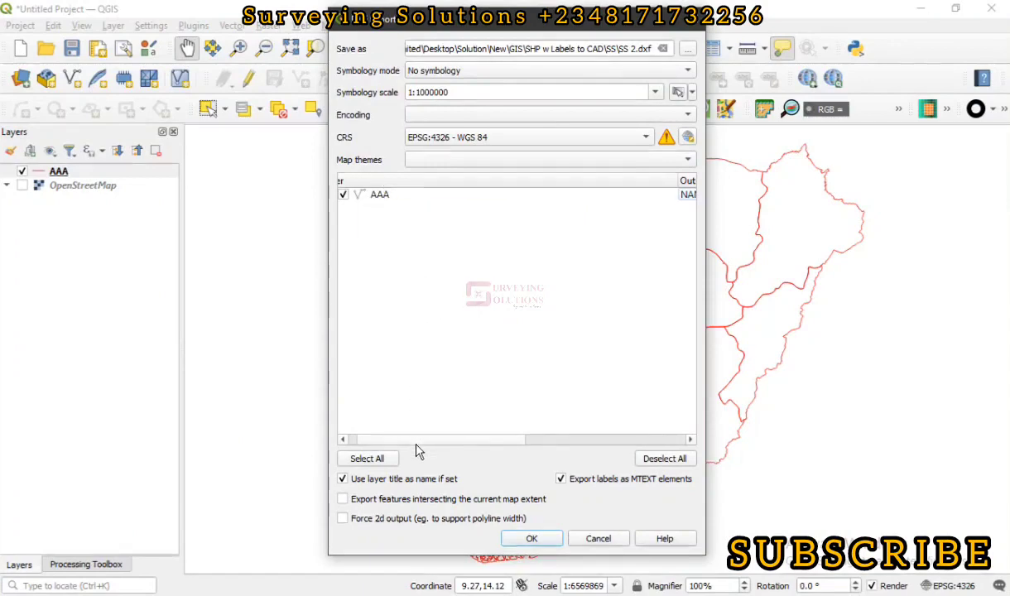
pyautogui.moveTo(418, 439); pyautogui.dragTo(383, 439)
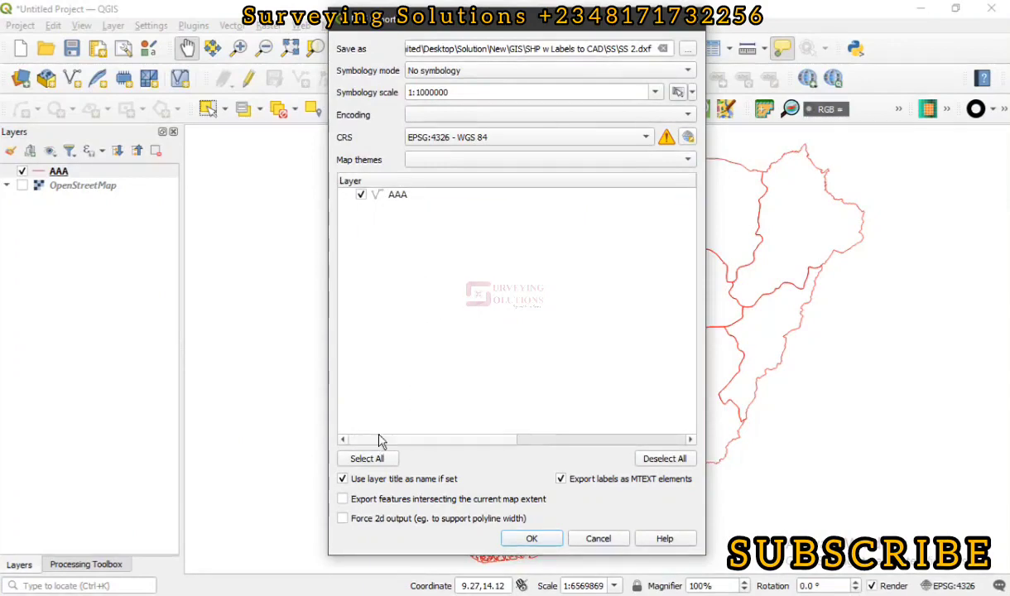
pyautogui.click(424, 196)
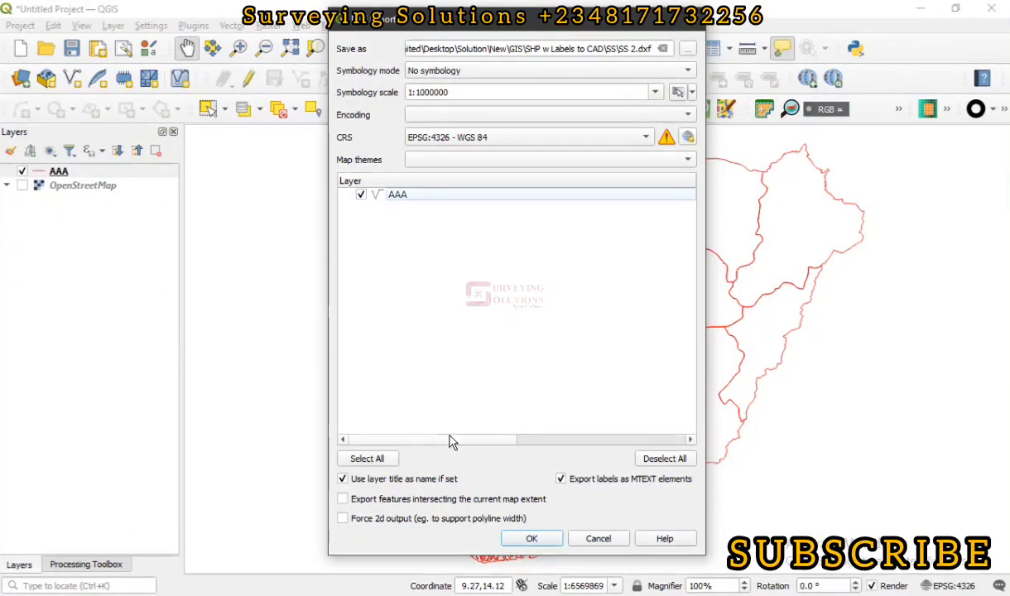
pyautogui.moveTo(453, 440); pyautogui.dragTo(571, 449)
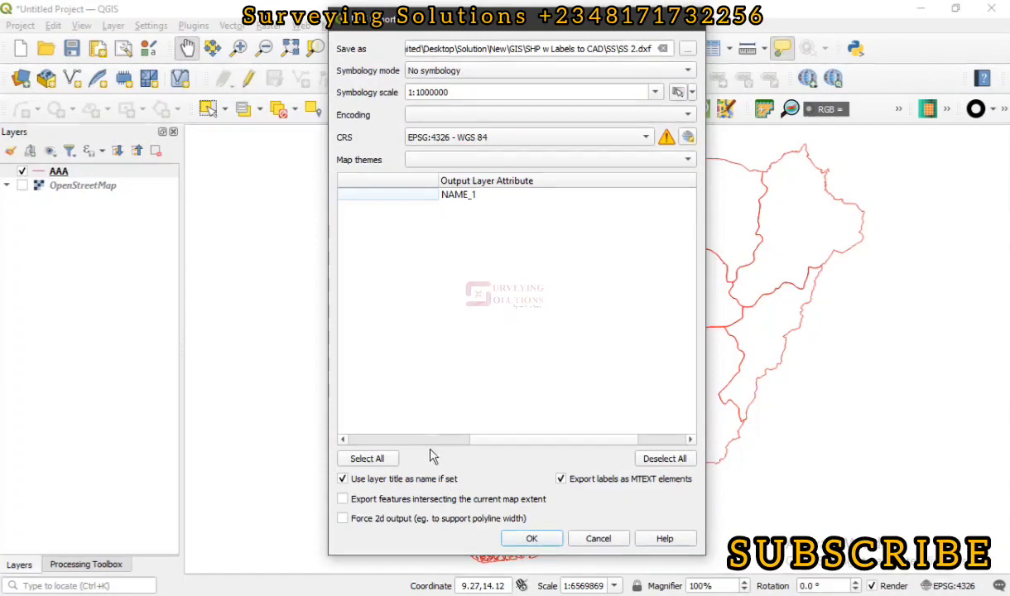
pyautogui.moveTo(593, 440); pyautogui.dragTo(428, 426)
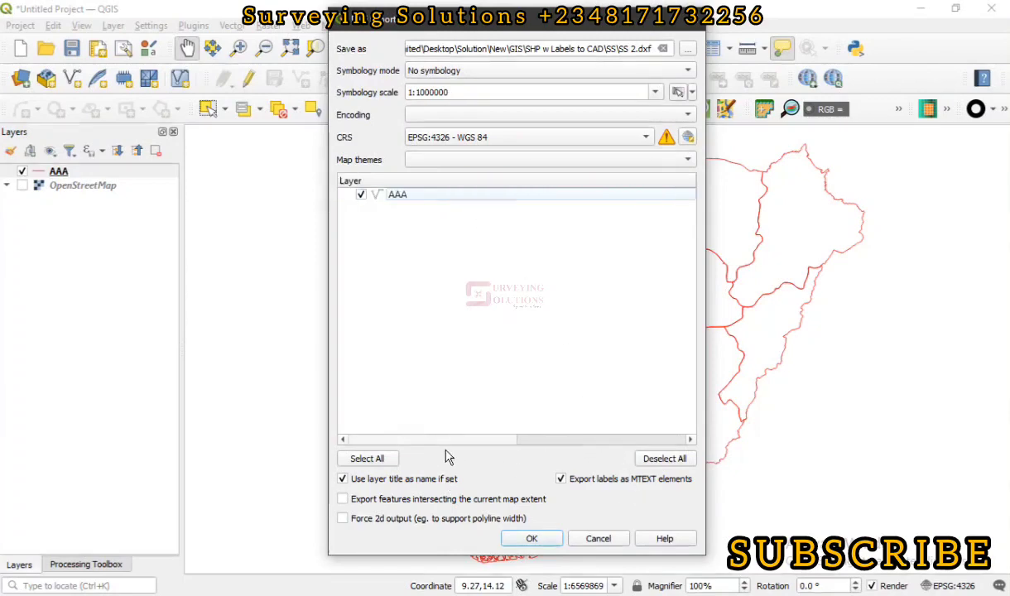
pyautogui.click(460, 72)
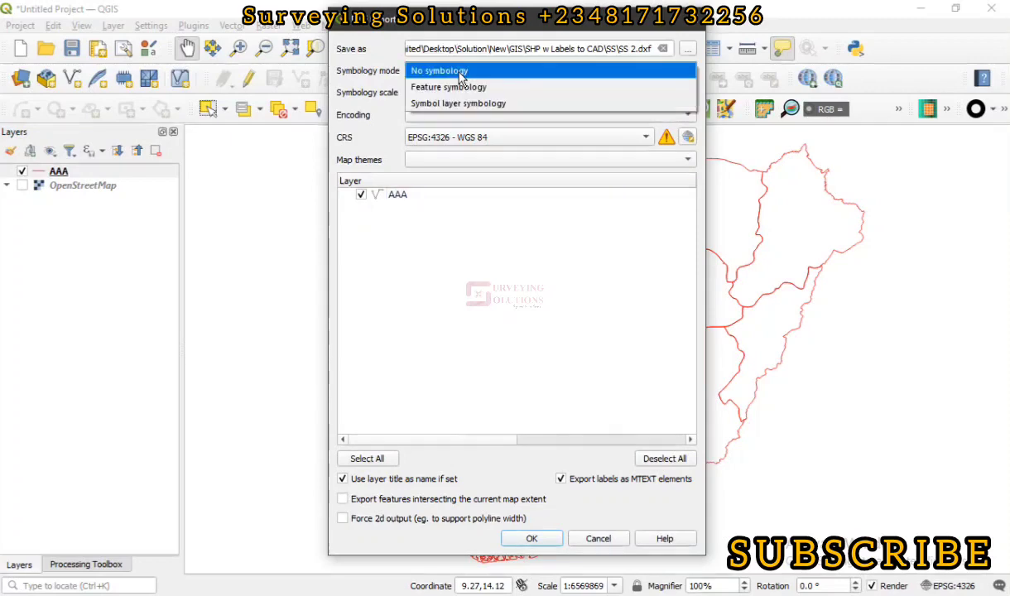
pyautogui.click(462, 73)
pyautogui.click(459, 73)
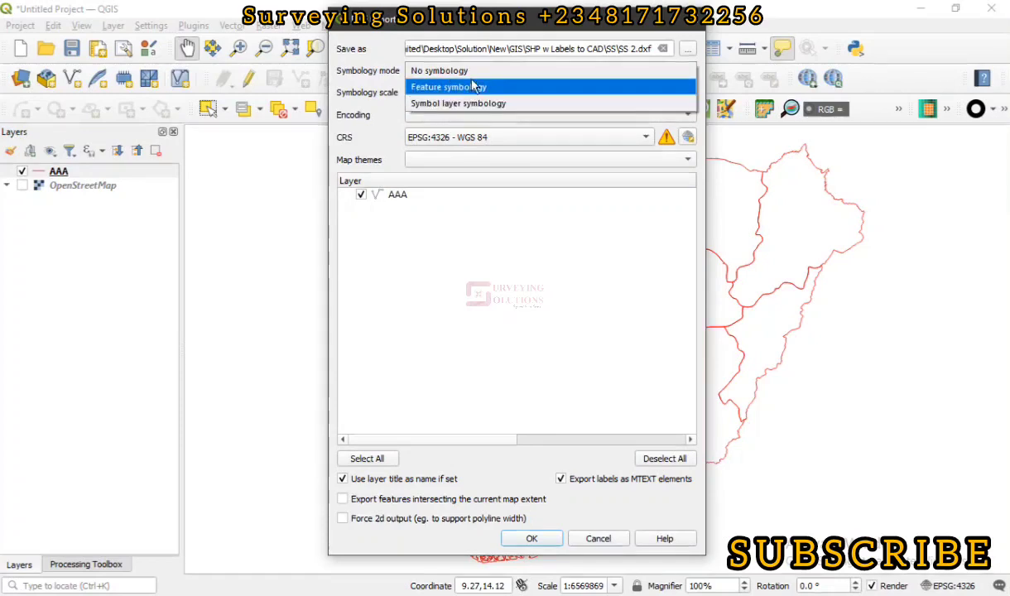
pyautogui.click(463, 70)
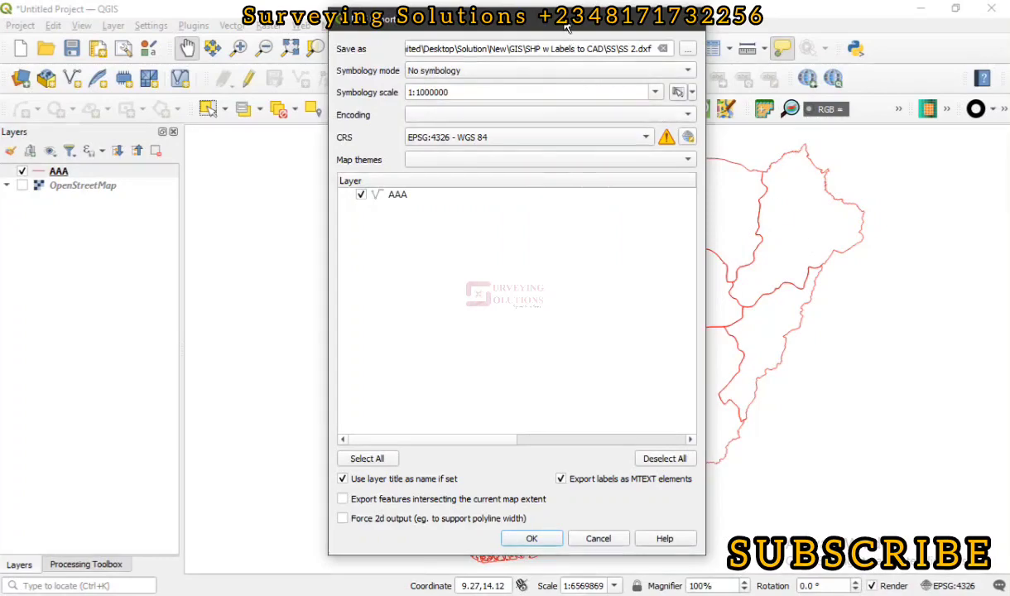
pyautogui.moveTo(567, 24)
pyautogui.mouseDown()
pyautogui.moveTo(822, 135)
pyautogui.moveTo(662, 97)
pyautogui.moveTo(578, 40)
pyautogui.mouseUp()
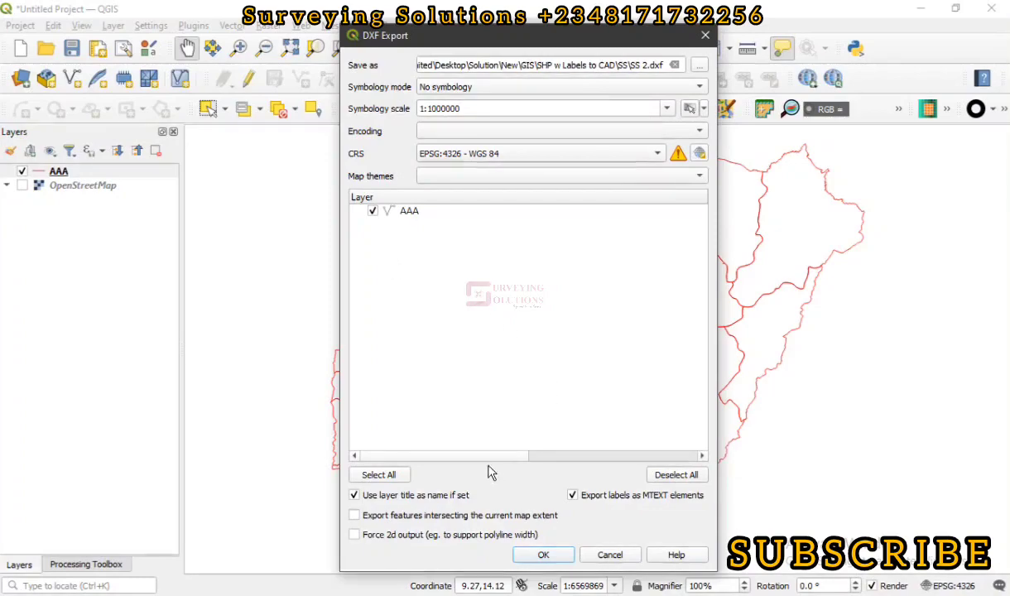
# Step: Run the DXF export and open the resulting SS 2.dxf from the SS folder
pyautogui.click(545, 555)
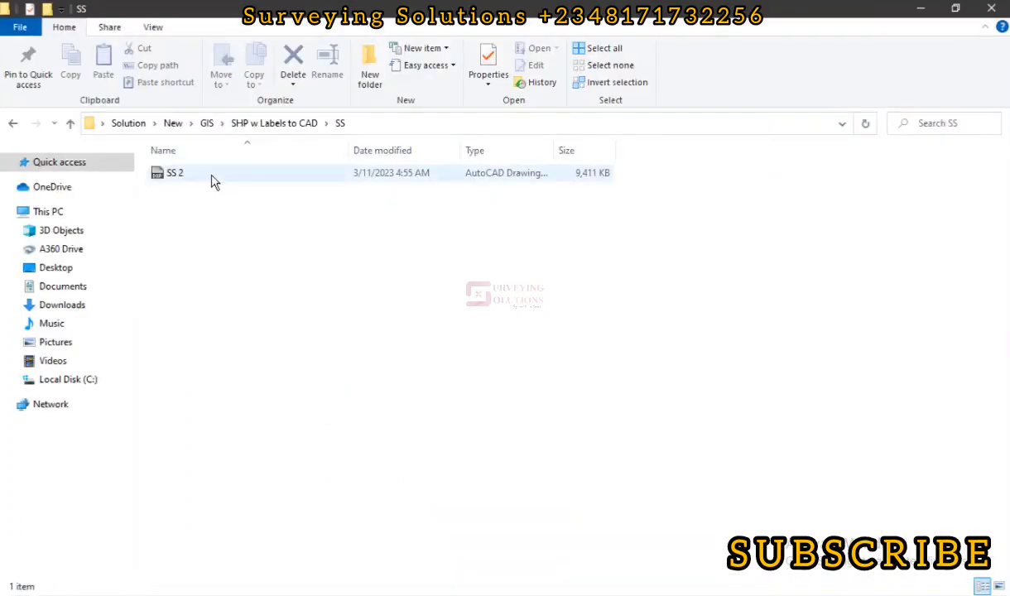
pyautogui.click(213, 180)
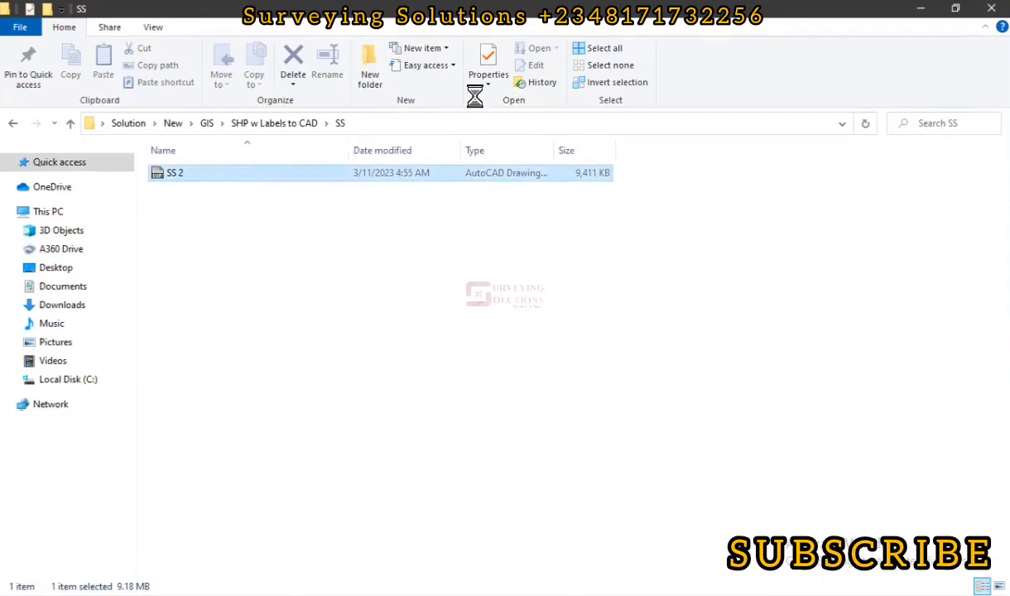
pyautogui.click(537, 50)
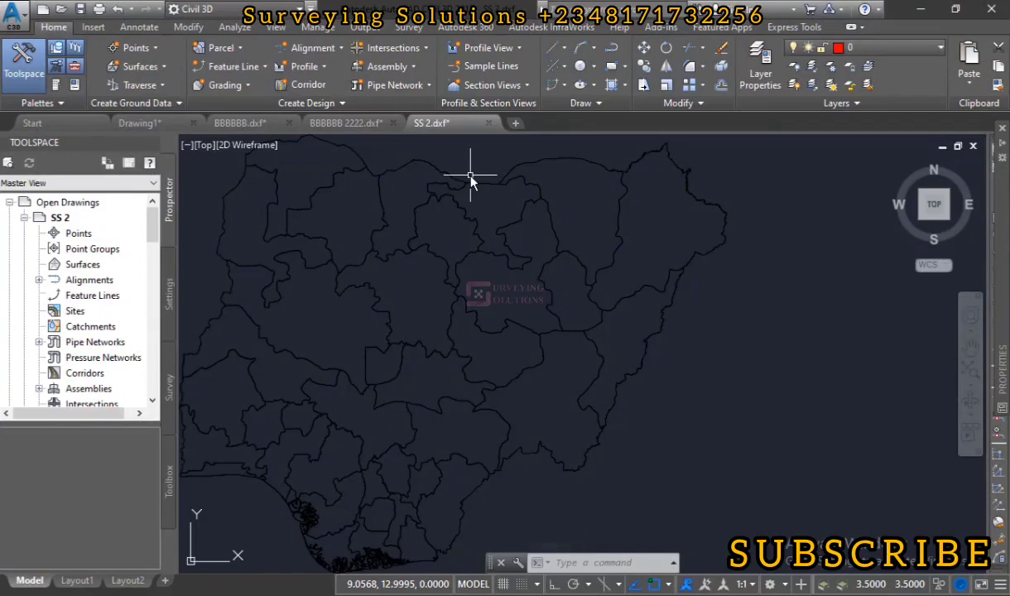
# Step: Zoom to the drawing's extents with Z, E to show all of Nigeria's boundaries
pyautogui.press('Escape')
pyautogui.press('Escape')
pyautogui.press('Escape')
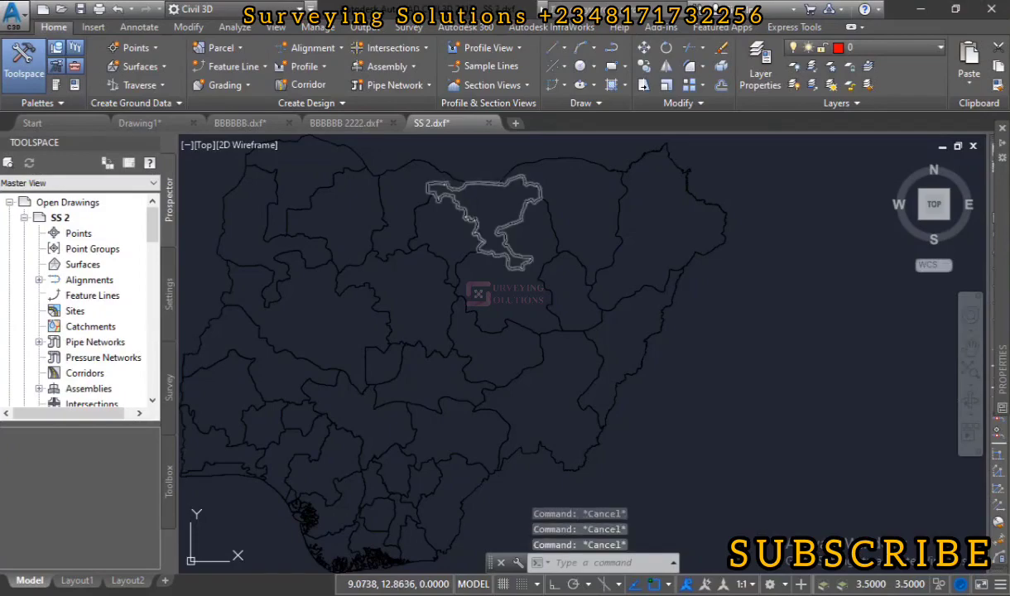
pyautogui.write('z')
pyautogui.press('Return')
pyautogui.write('e')
pyautogui.press('Return')
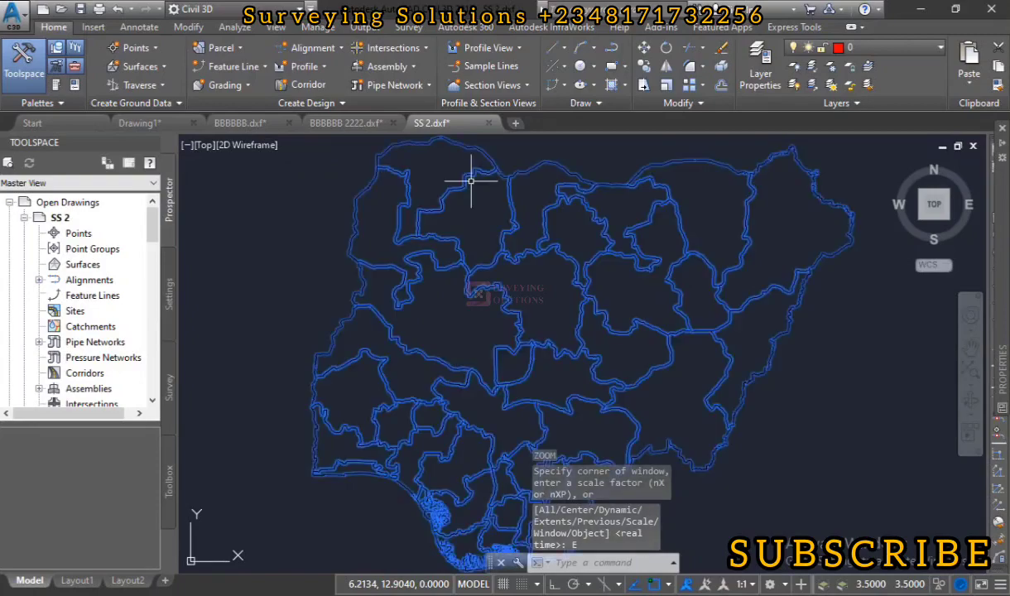
pyautogui.press('Escape')
pyautogui.press('Escape')
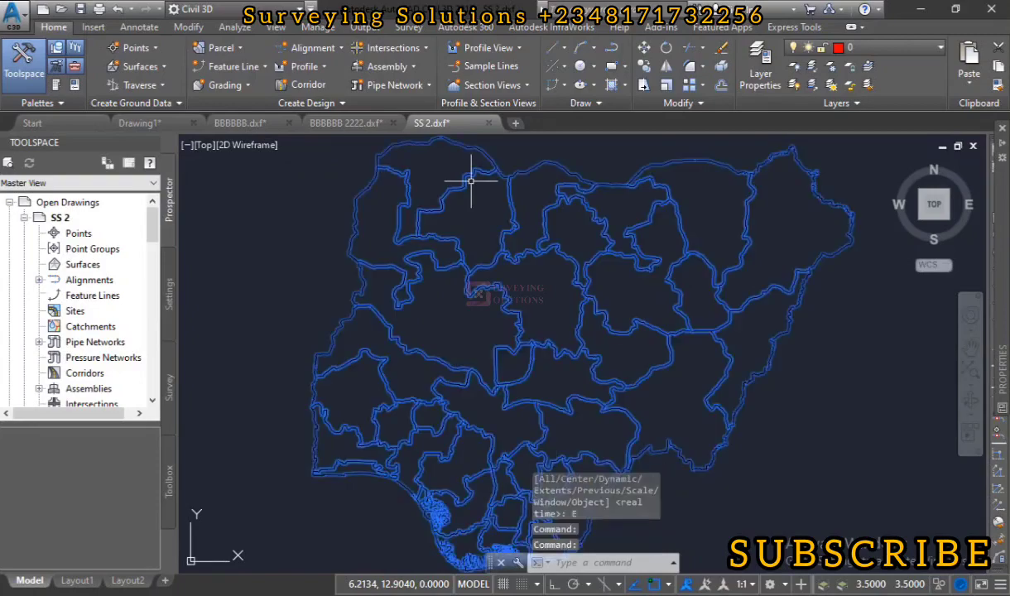
# Step: Select all boundaries and set their Color to ByLayer so they display white, then deselect
pyautogui.hotkey('ctrl', 'a')
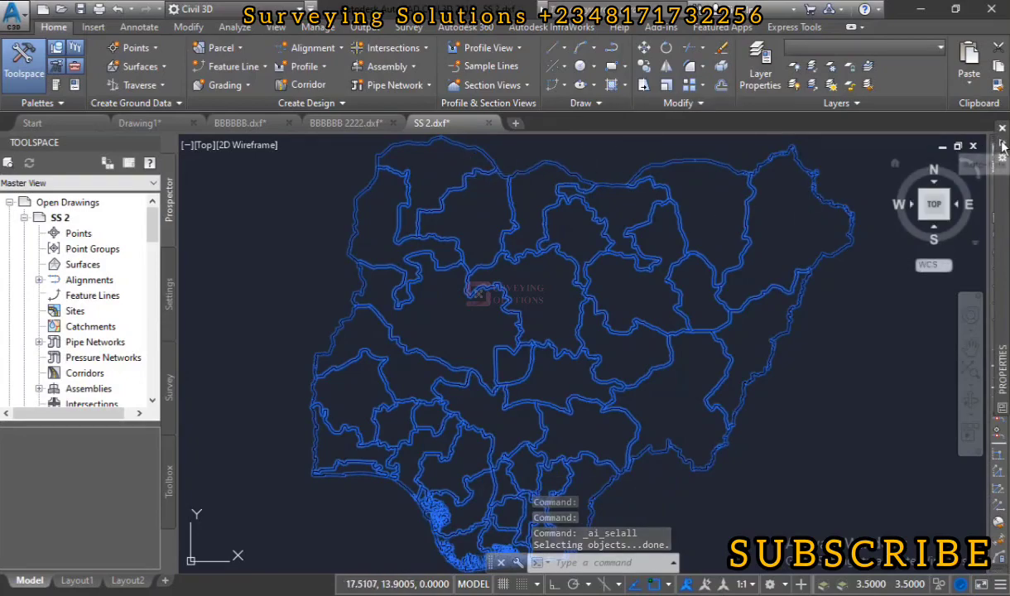
pyautogui.moveTo(1003, 146)
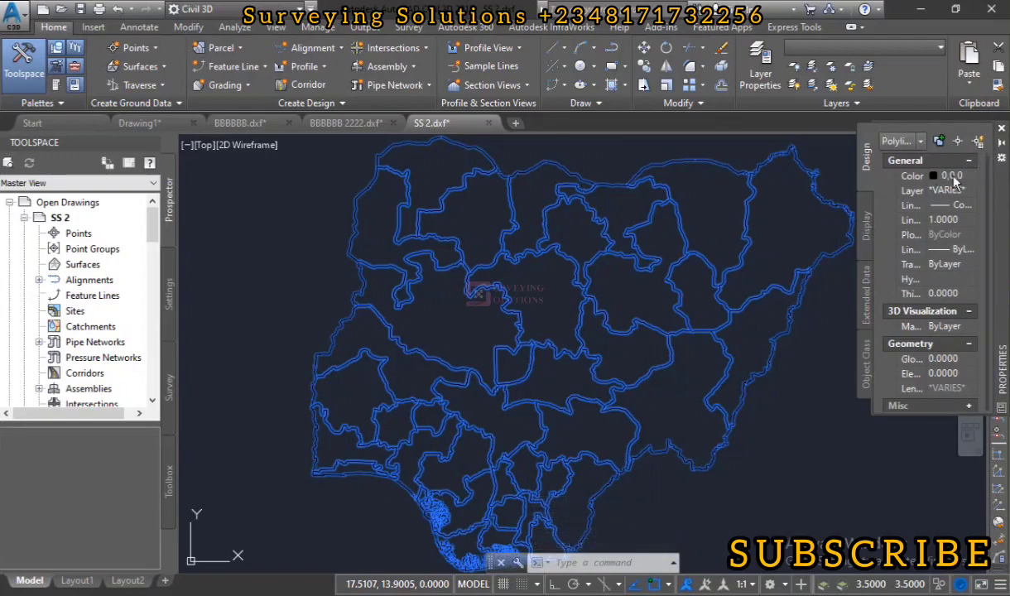
pyautogui.click(953, 176)
pyautogui.click(971, 177)
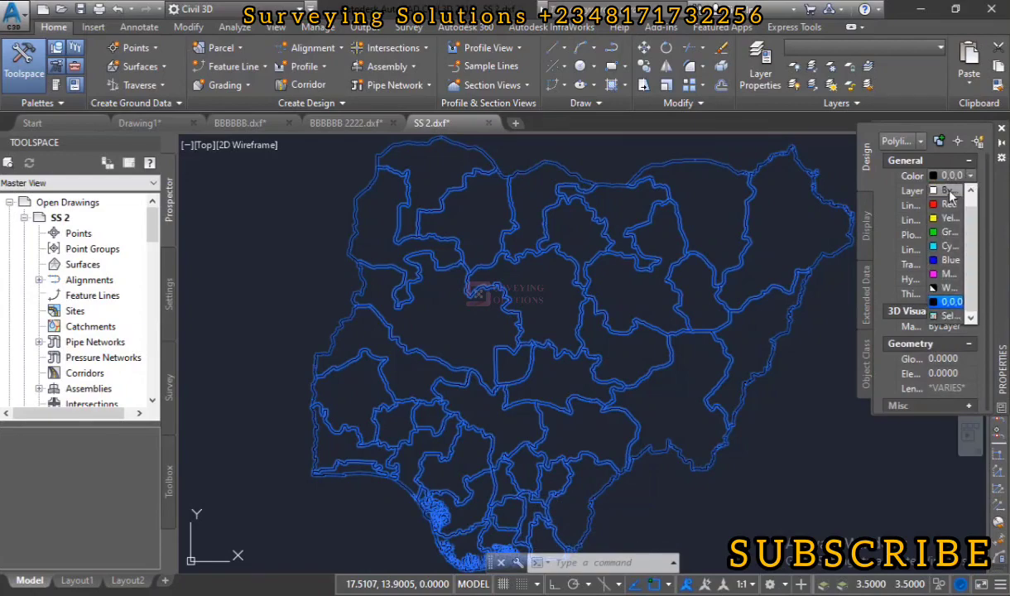
pyautogui.click(947, 191)
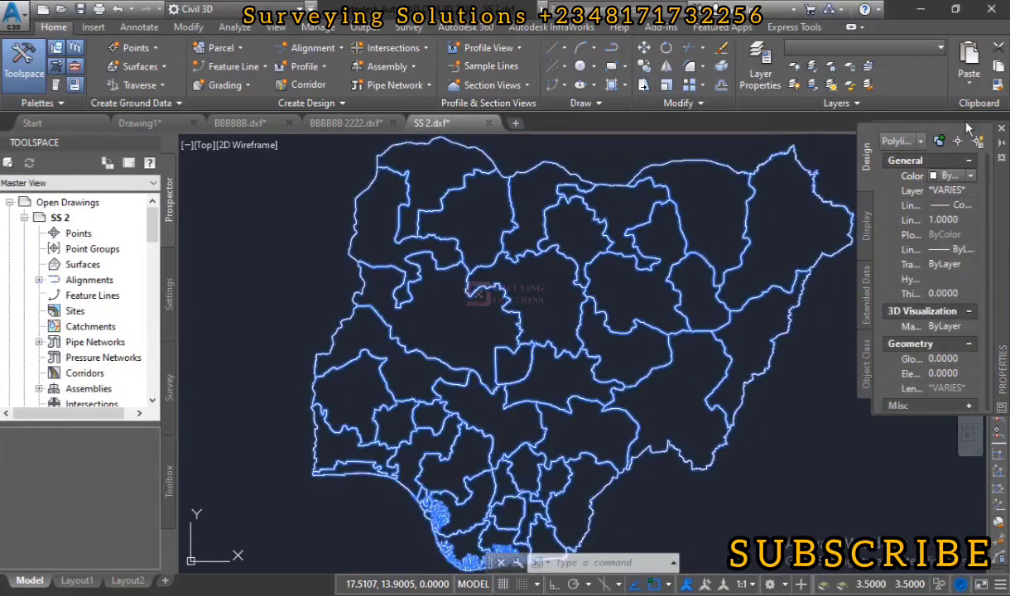
pyautogui.click(1003, 147)
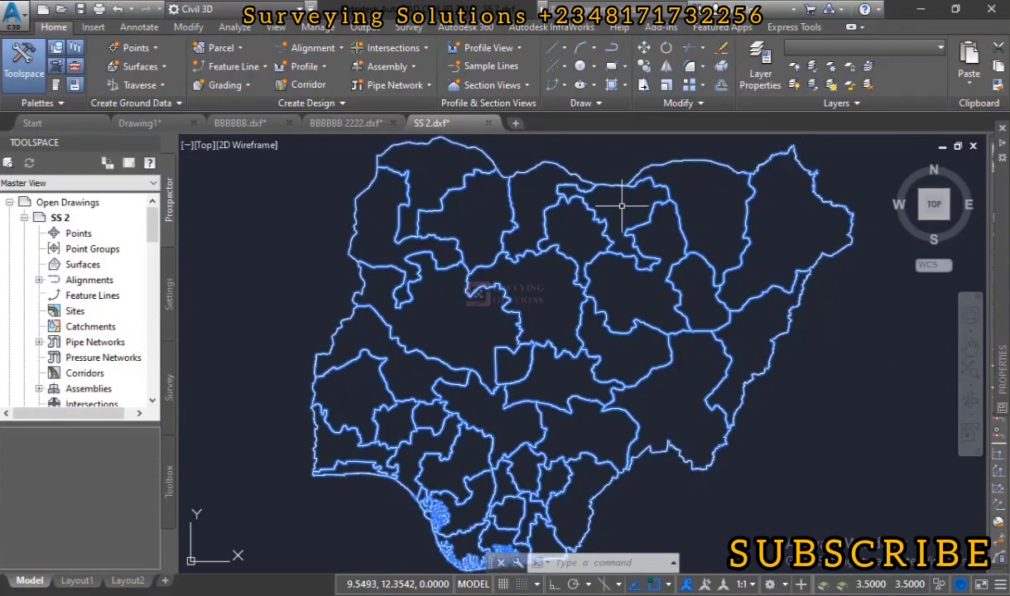
pyautogui.press('Escape')
pyautogui.press('Escape')
pyautogui.press('Escape')
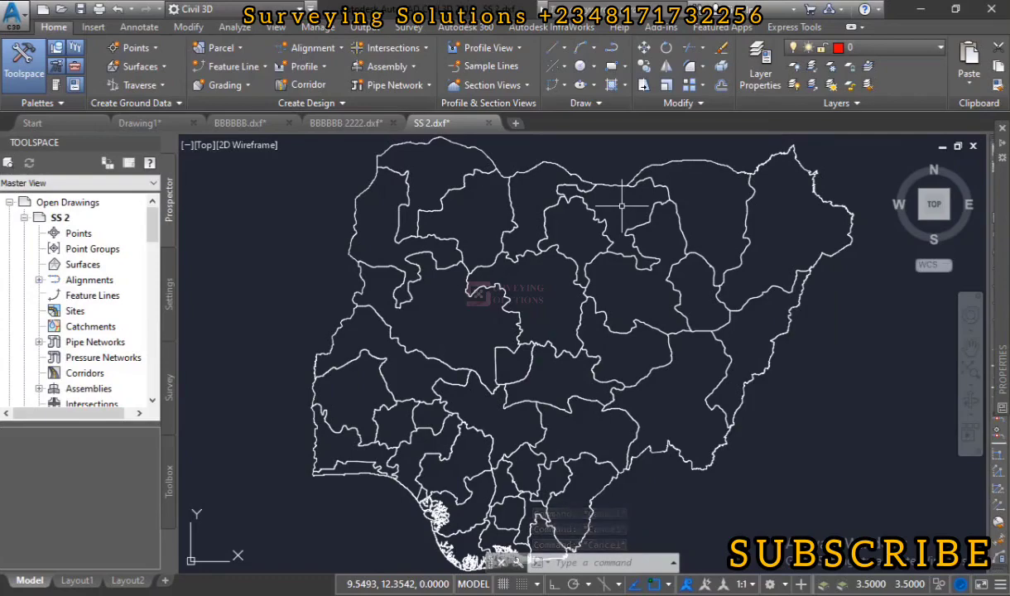
pyautogui.click(886, 51)
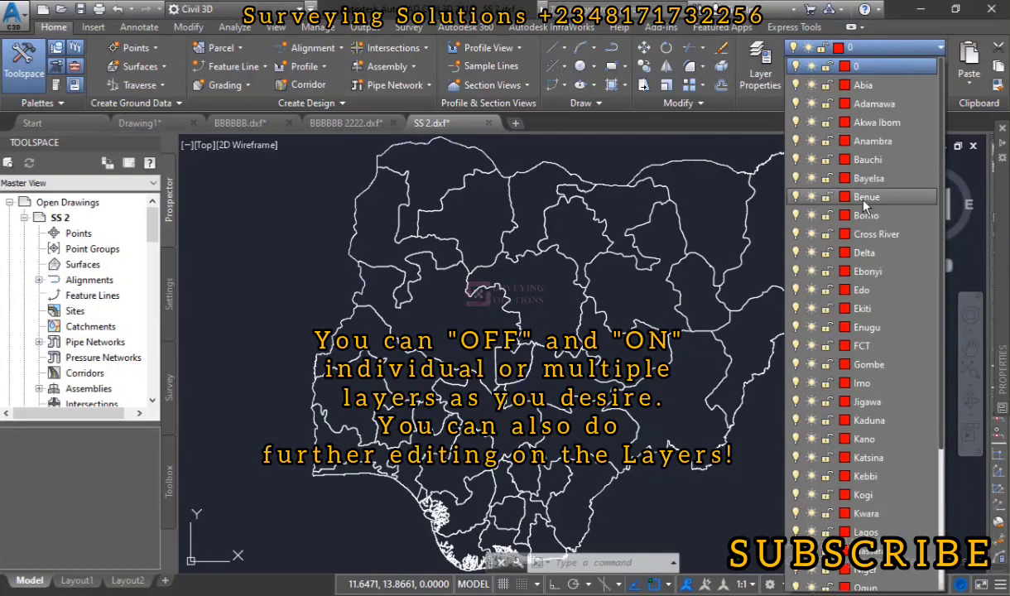
pyautogui.scroll(-4, 866, 205)
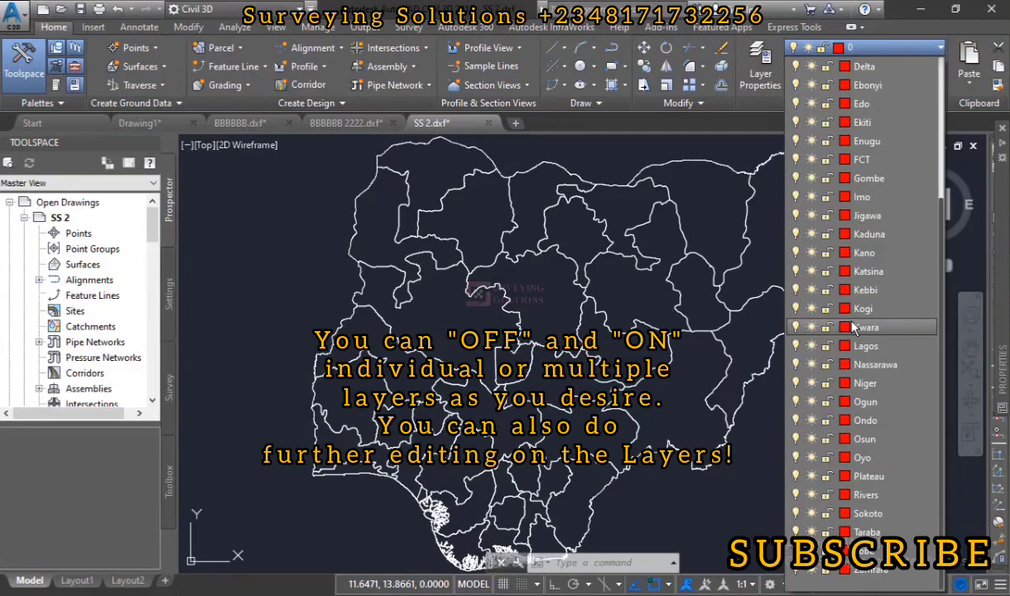
pyautogui.scroll(4, 853, 328)
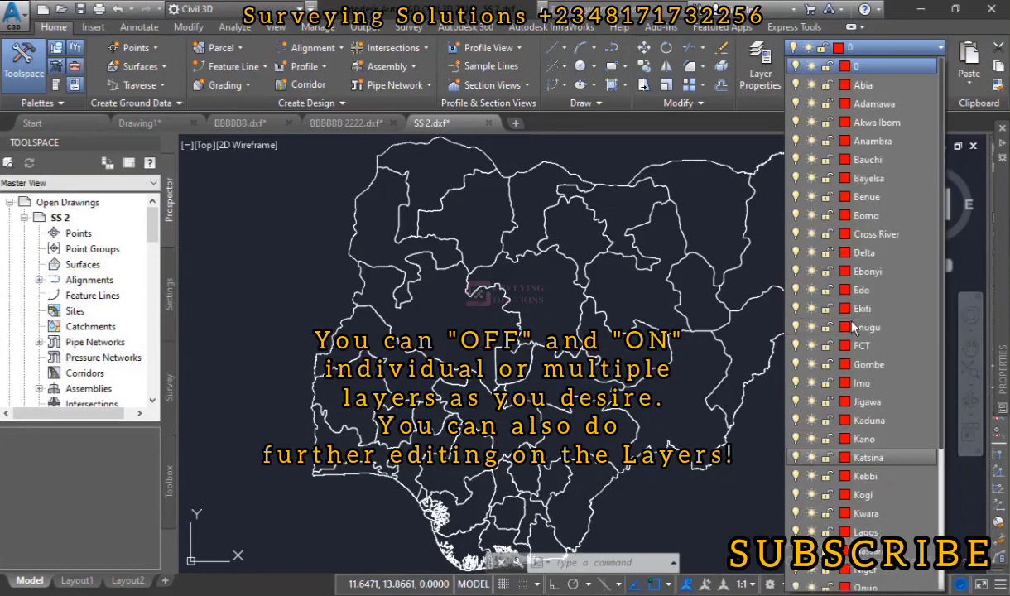
pyautogui.scroll(-4, 853, 328)
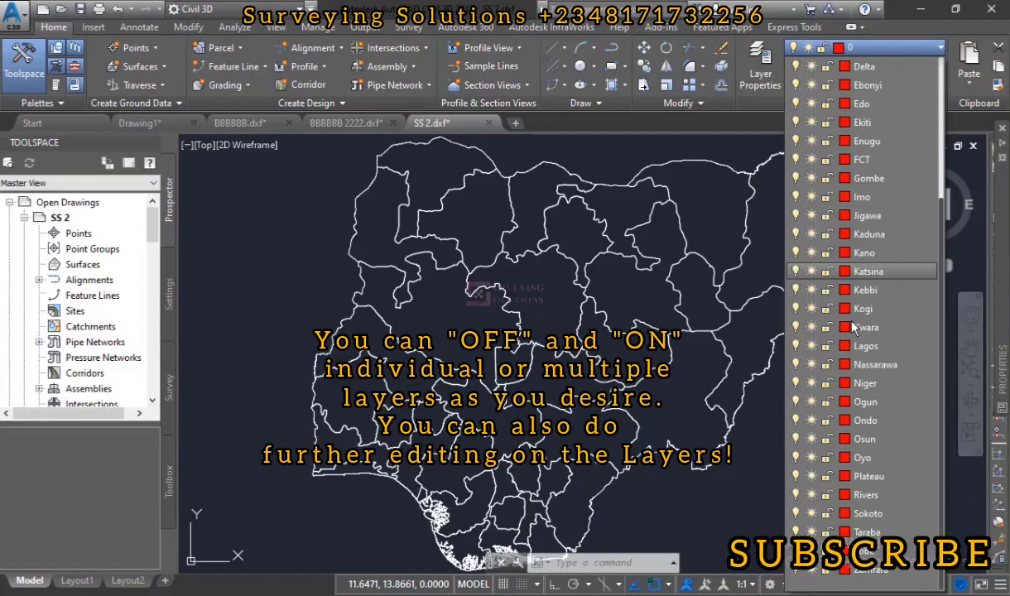
pyautogui.click(253, 128)
pyautogui.moveTo(253, 129)
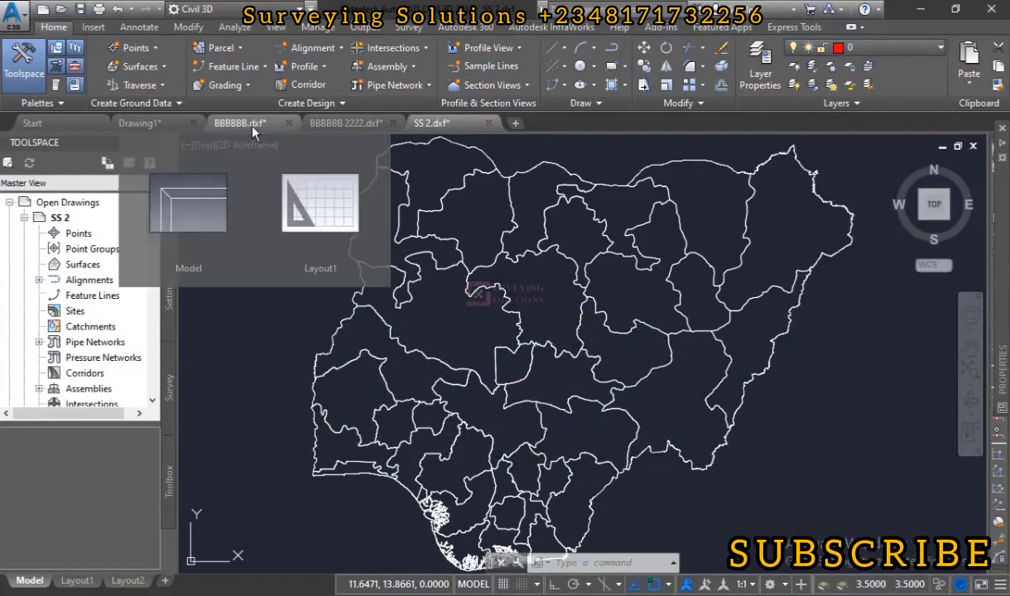
pyautogui.click(254, 130)
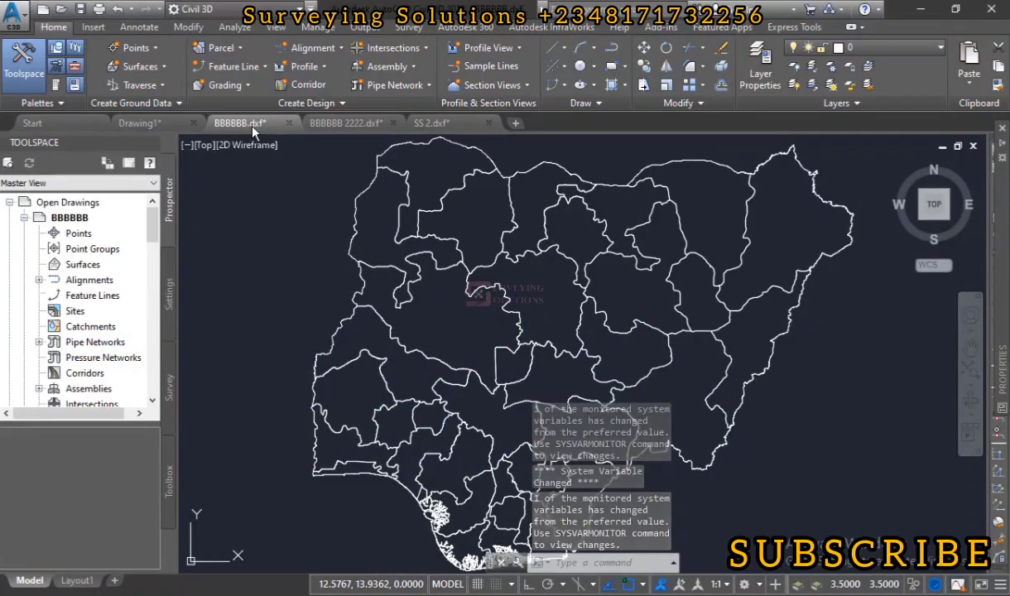
pyautogui.click(905, 50)
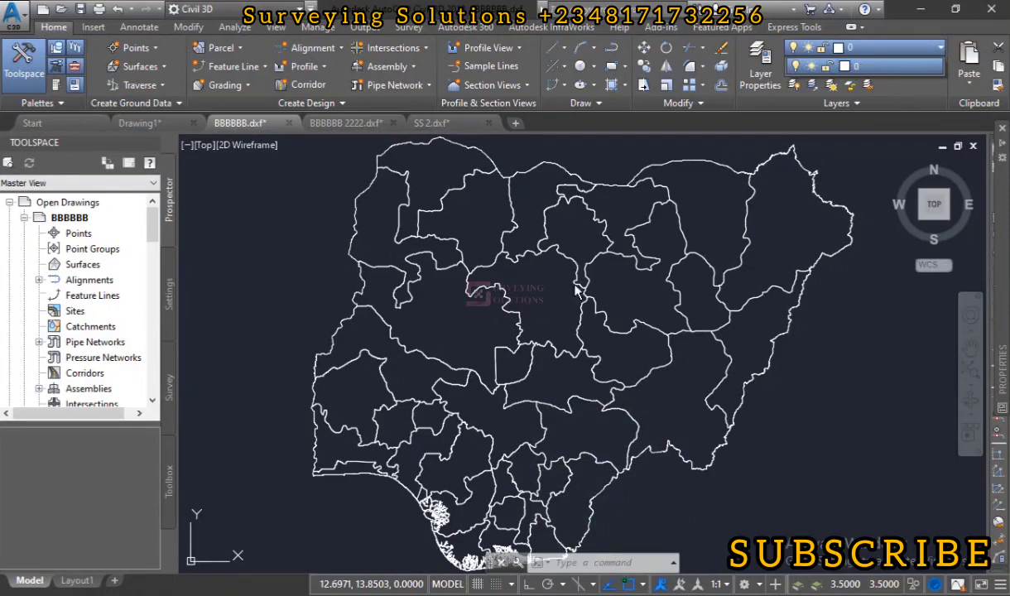
pyautogui.click(448, 124)
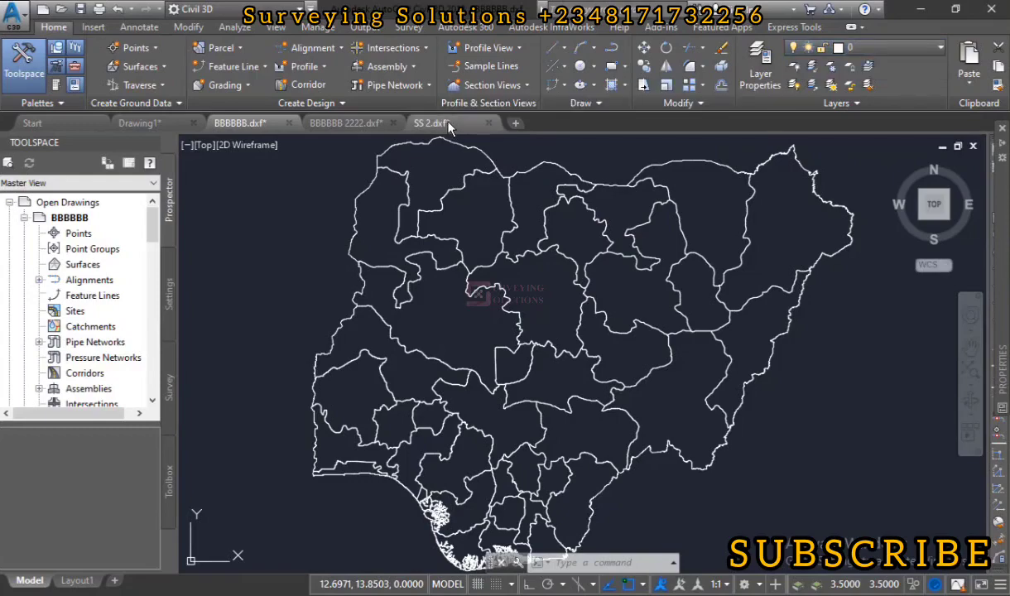
pyautogui.moveTo(448, 124)
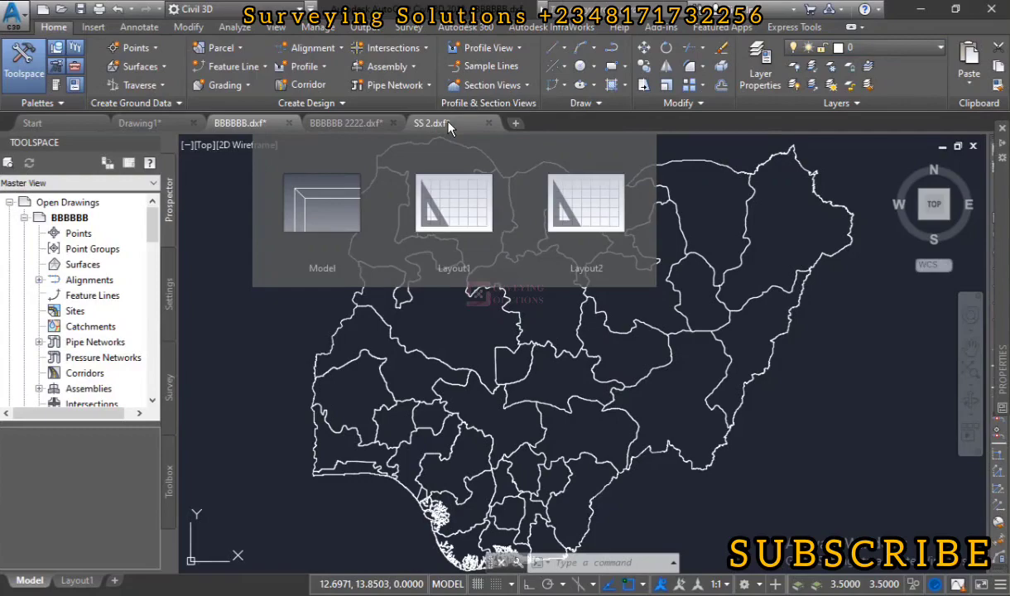
pyautogui.click(448, 124)
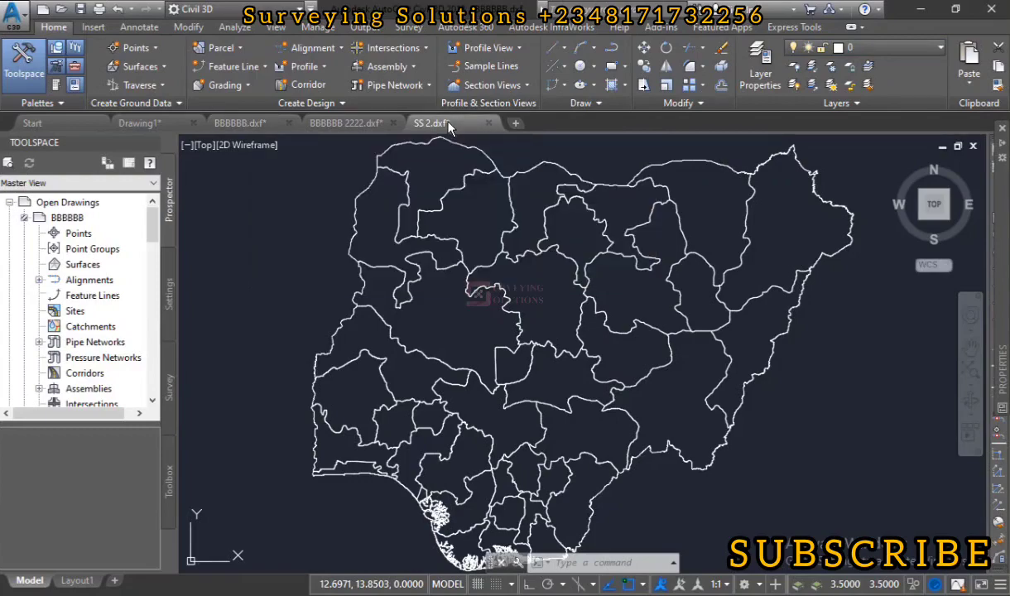
# Step: Browse the state layer list and briefly select a northwestern state boundary to check it
pyautogui.click(921, 49)
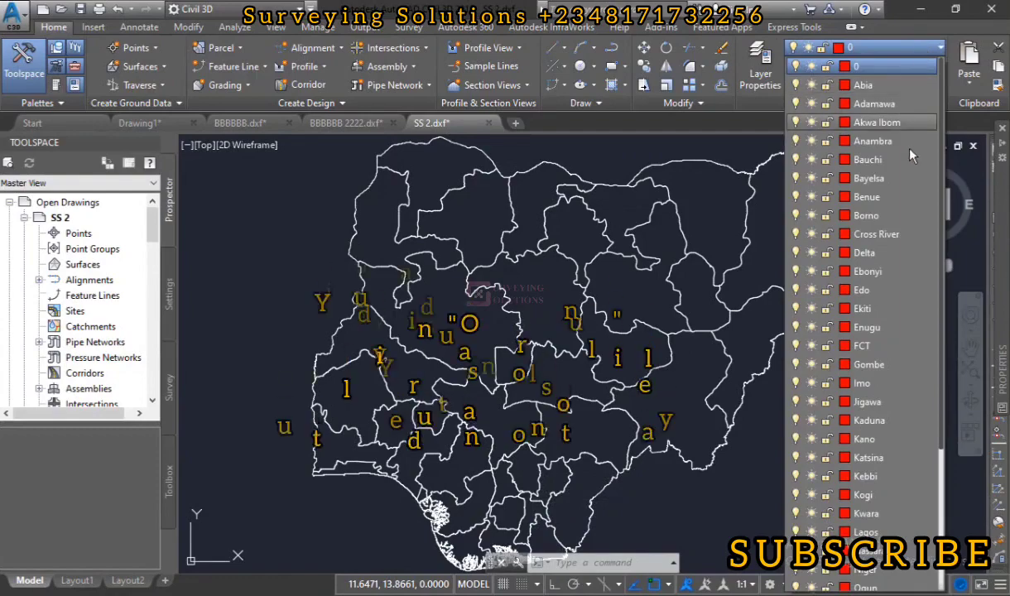
pyautogui.scroll(-3, 899, 199)
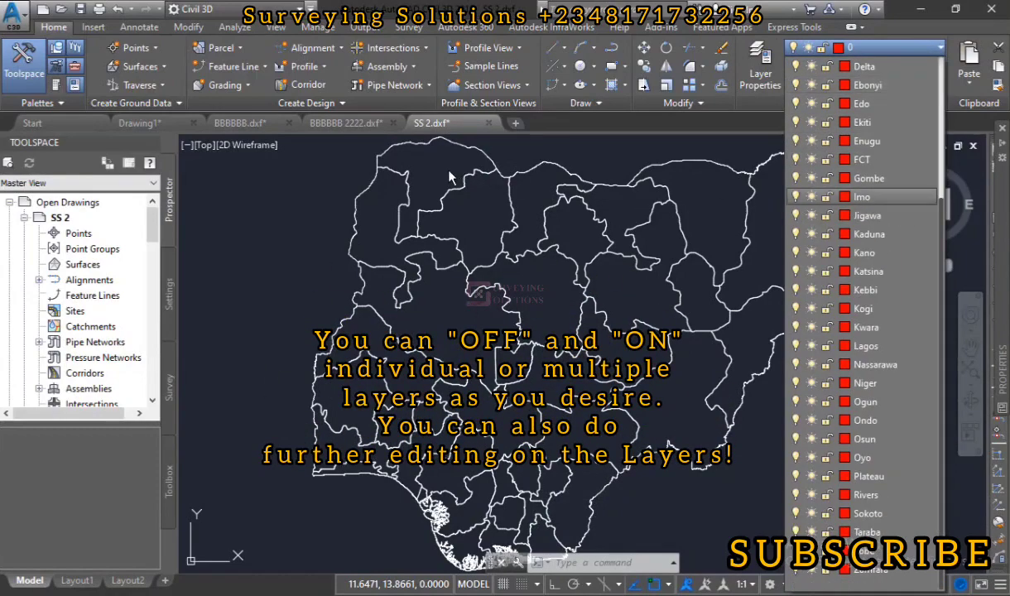
pyautogui.click(332, 235)
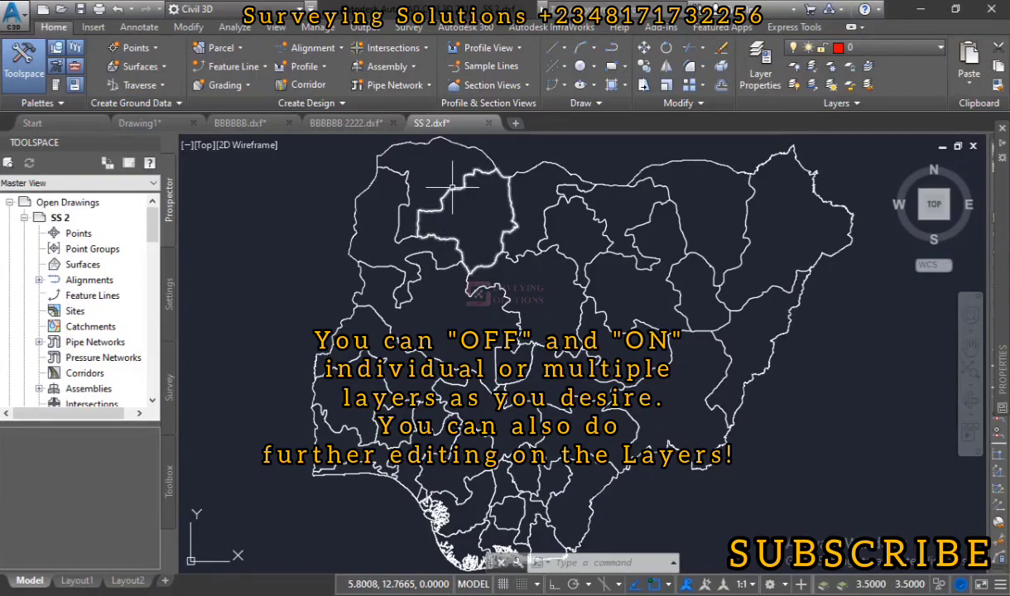
pyautogui.click(454, 189)
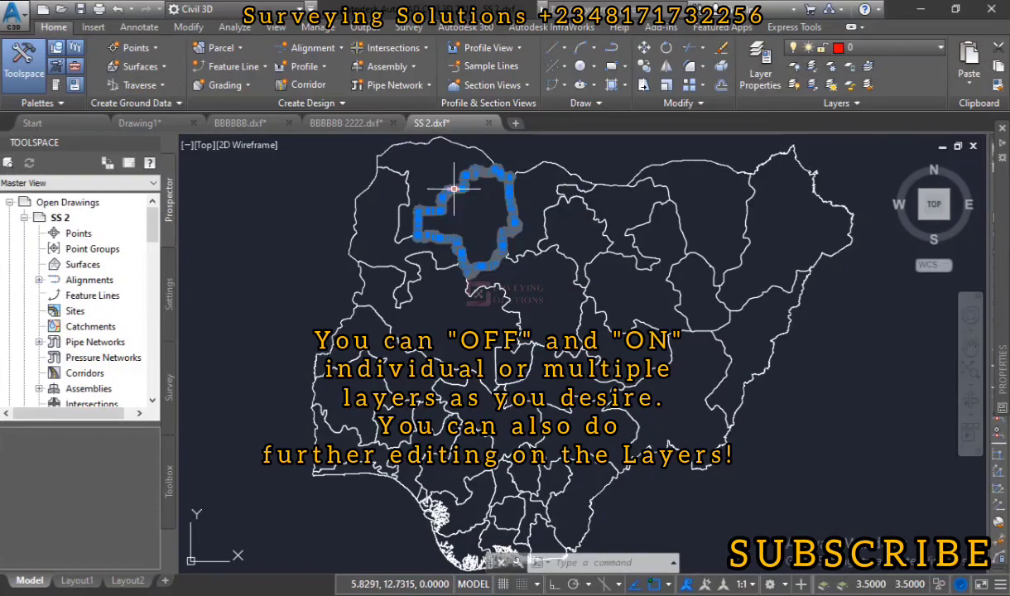
pyautogui.moveTo(454, 189)
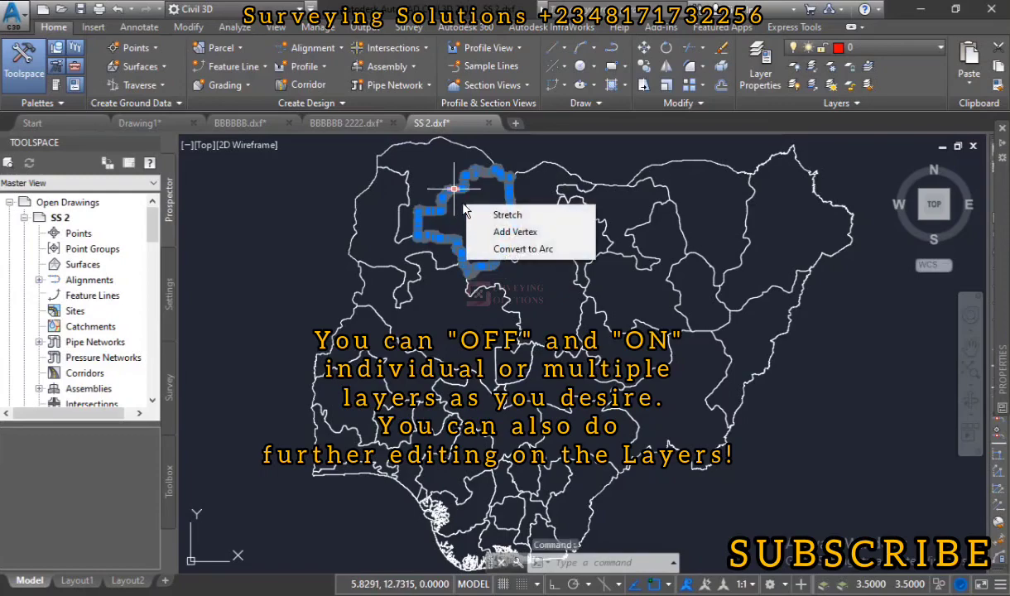
pyautogui.press('Escape')
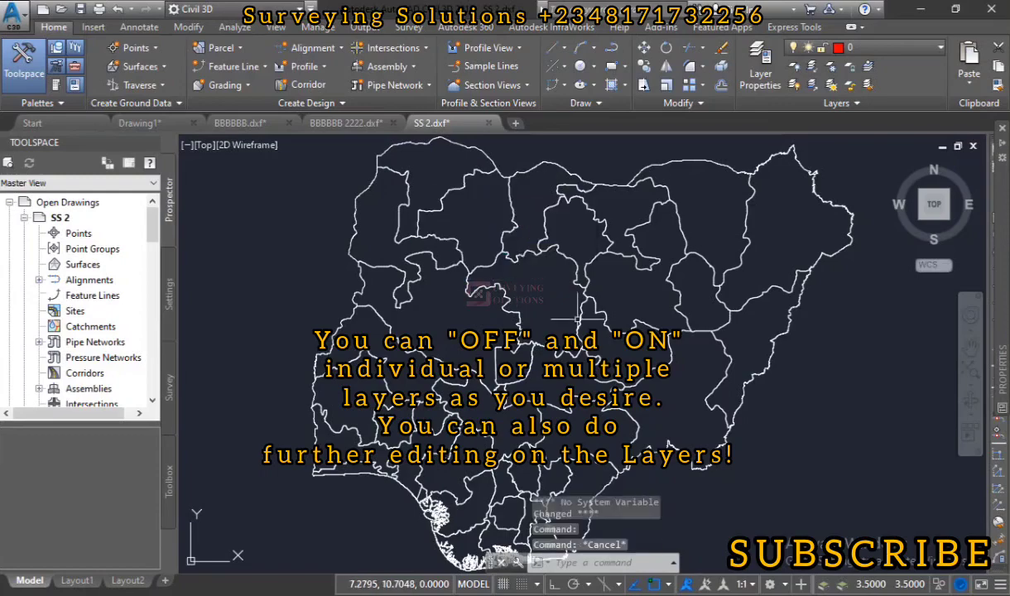
# Step: Select the Kano boundary and stretch one of its top vertices to reshape it
pyautogui.click(594, 212)
pyautogui.moveTo(594, 212)
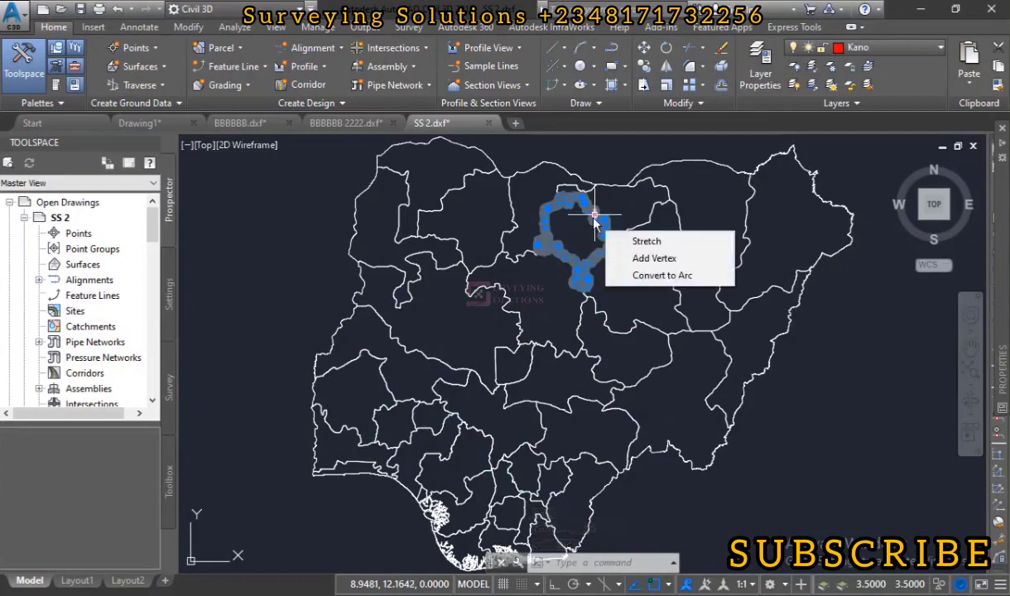
pyautogui.click(594, 216)
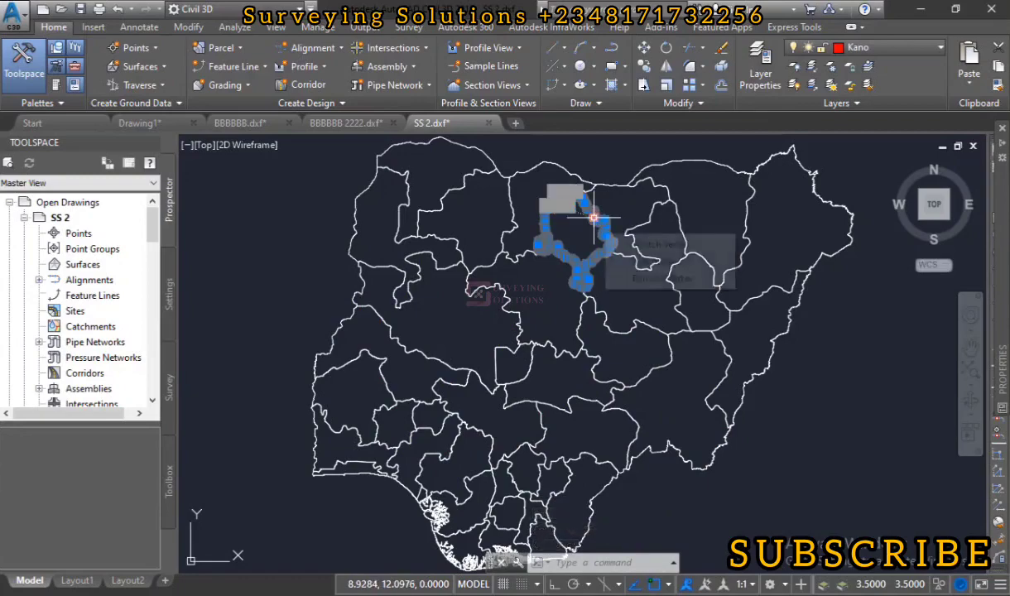
pyautogui.click(595, 217)
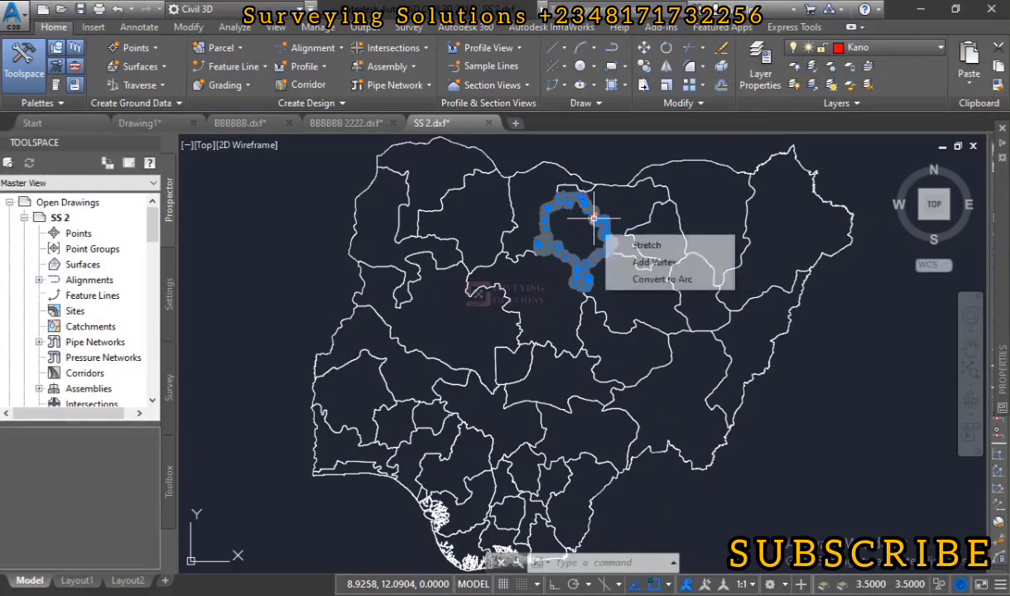
pyautogui.press('Escape')
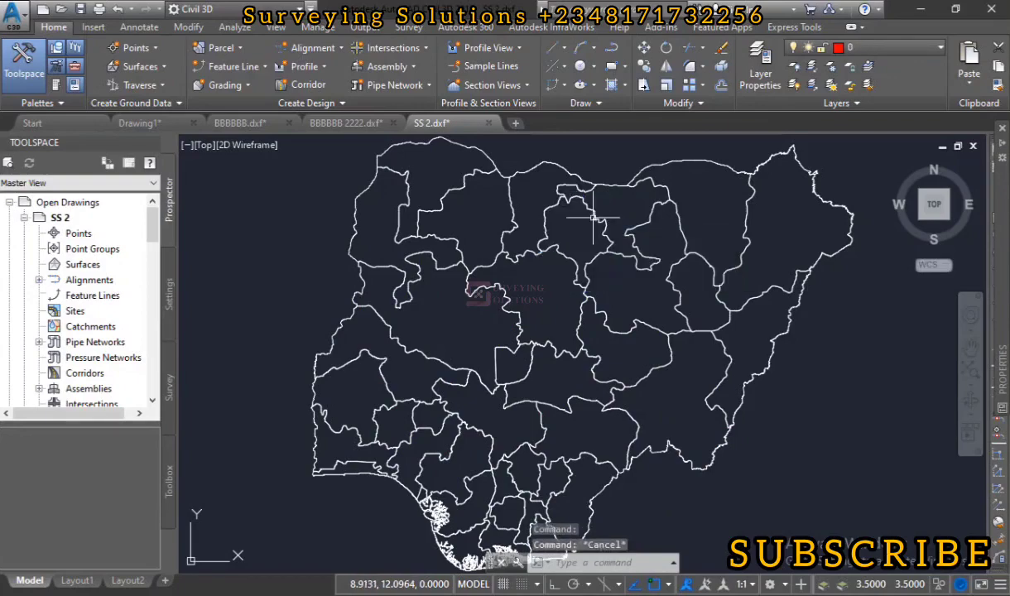